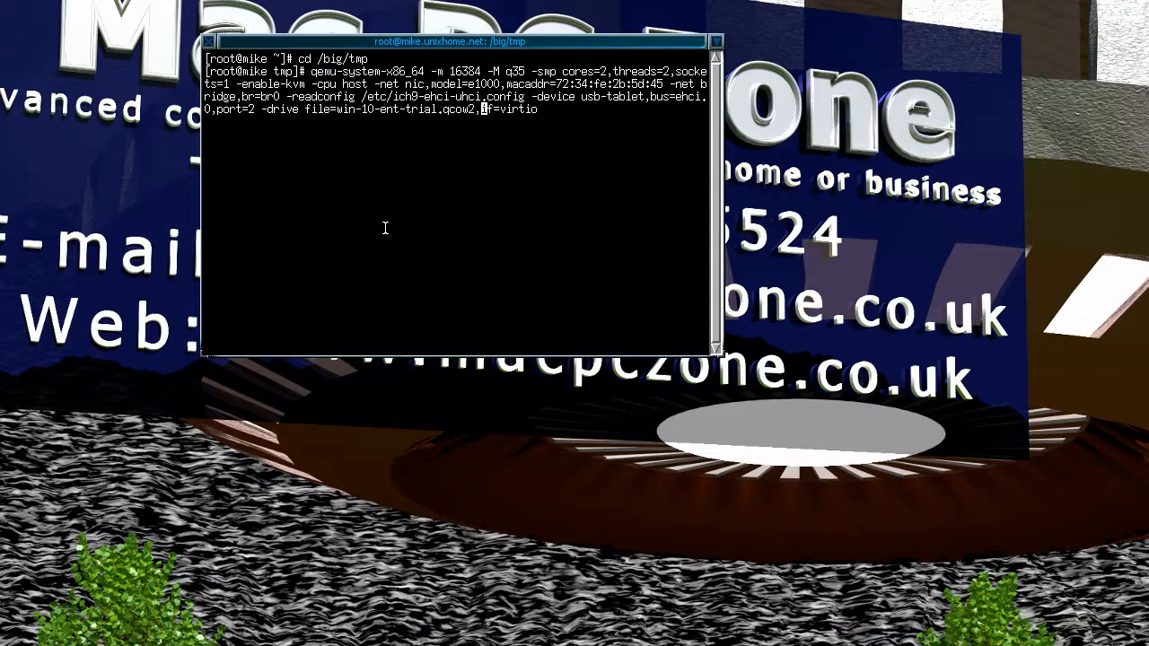
- Launch the Windows 10 VM with qemu-system-x86_64, rerunning the command after the initial warnings
key("Return")
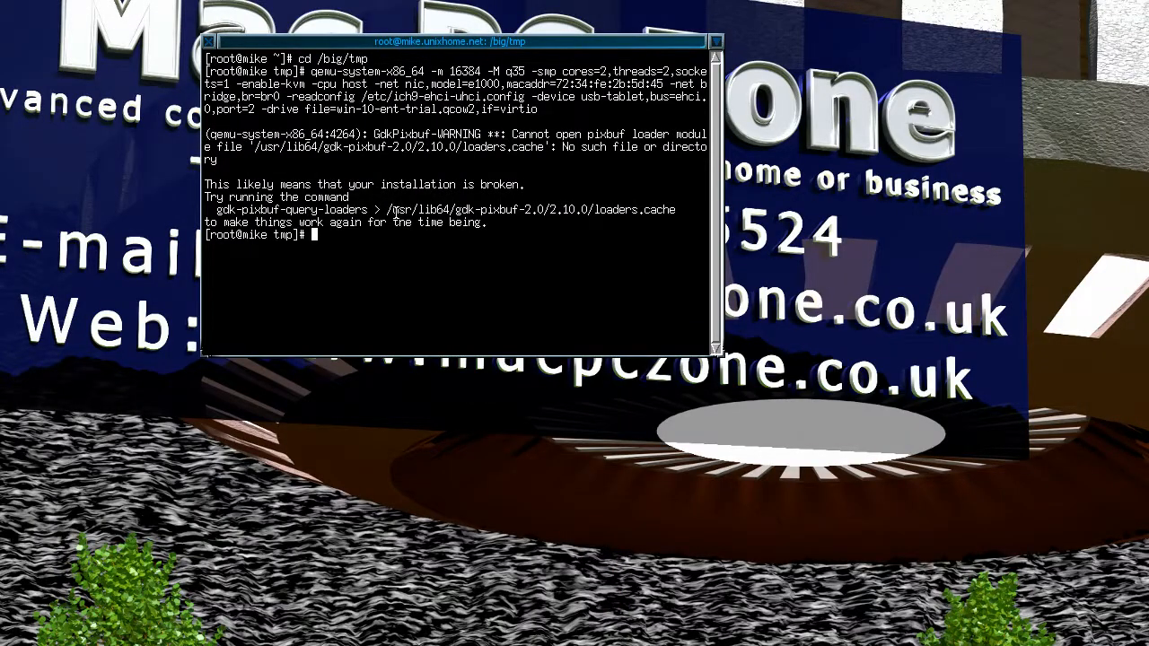
key("Up")
key("Return")
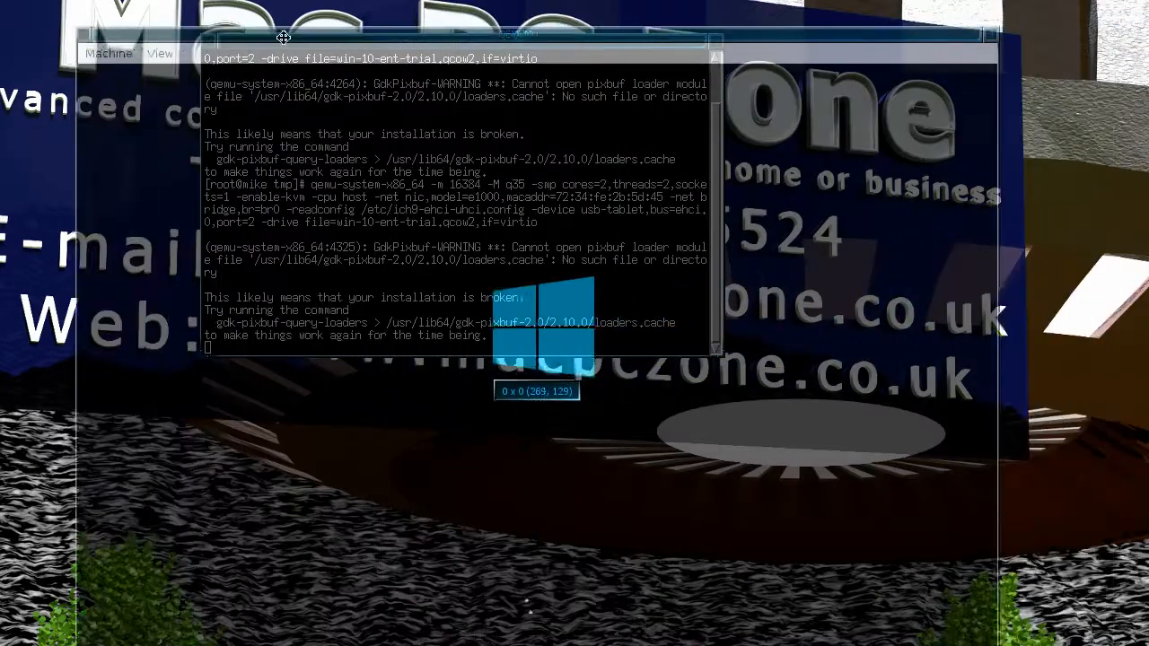
- Get past the lock screen and sign in to the Windows account with its password
left_click_drag(579, 548, 622, 508)
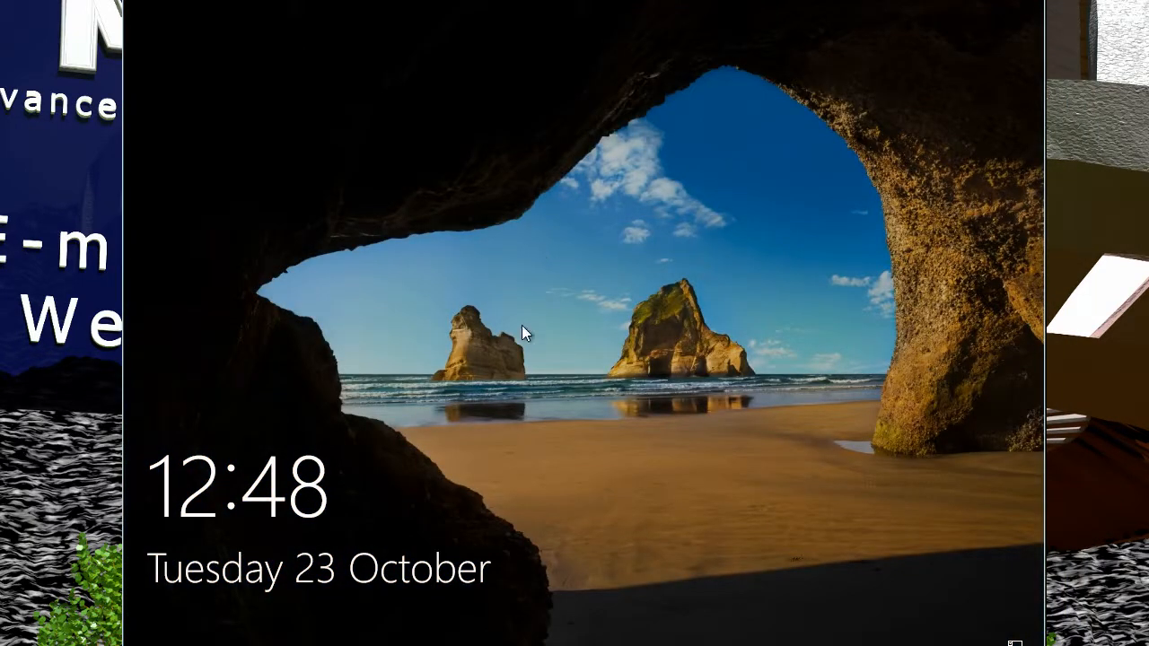
left_click(509, 424)
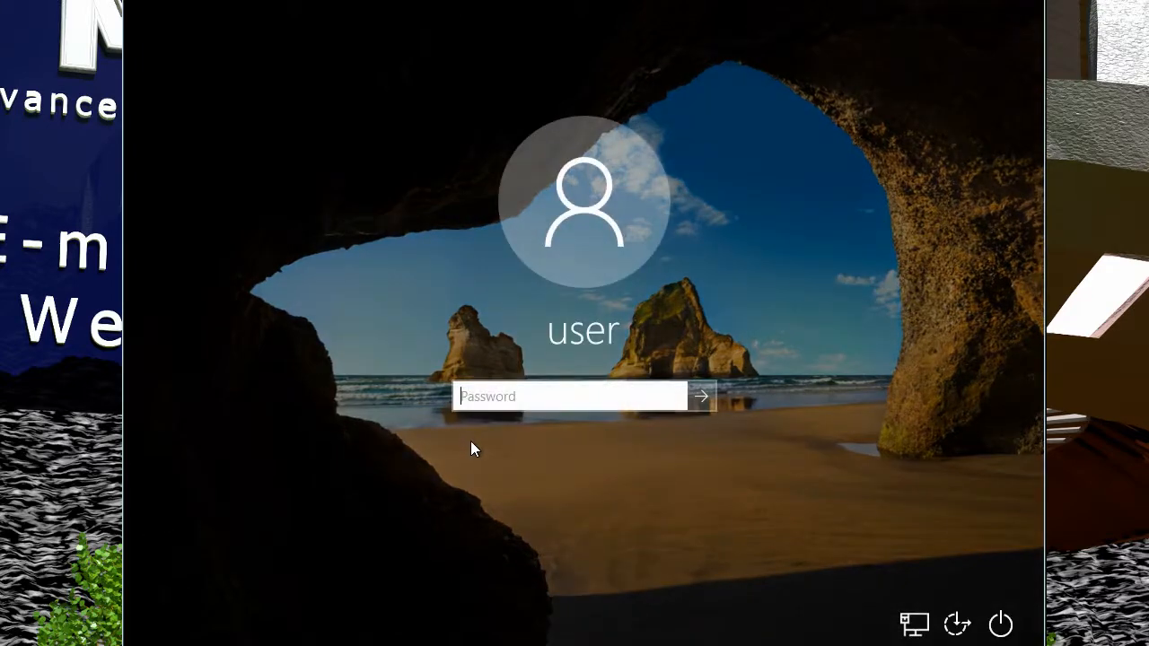
type("user")
key("Return")
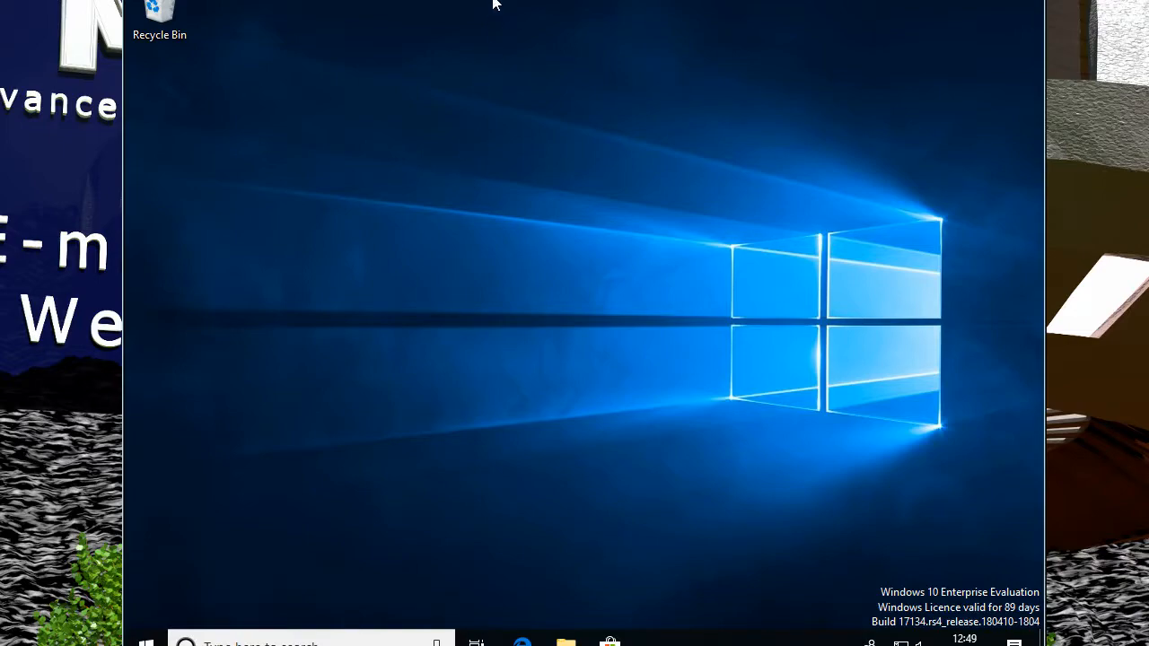
- From File Explorer's This PC menu, map drive M: to \\192.168.10.15\Warez and click Finish
mouse_move(584, 323)
left_mouse_down()
mouse_move(583, 339)
mouse_move(585, 309)
left_mouse_up()
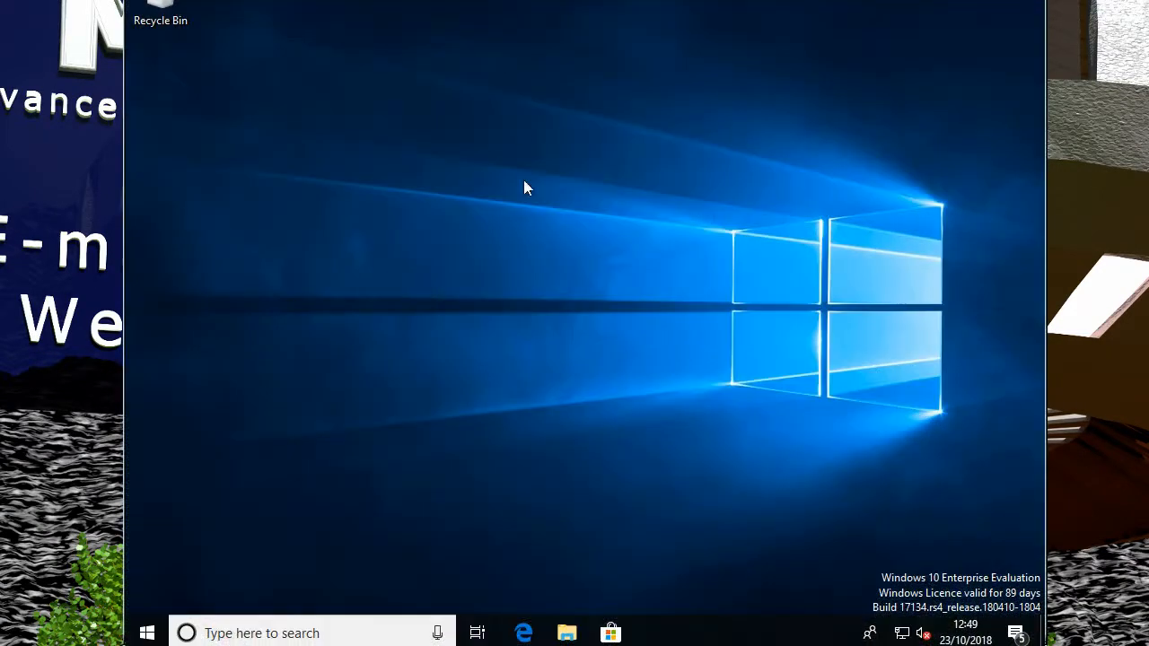
left_click(567, 633)
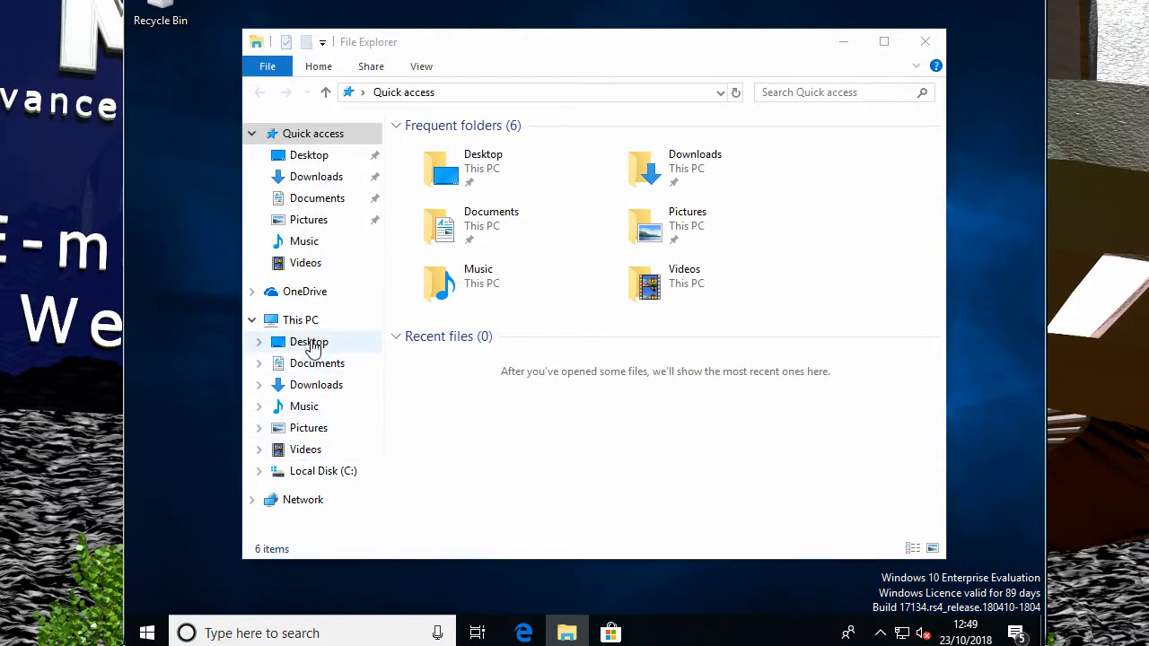
right_click(283, 328)
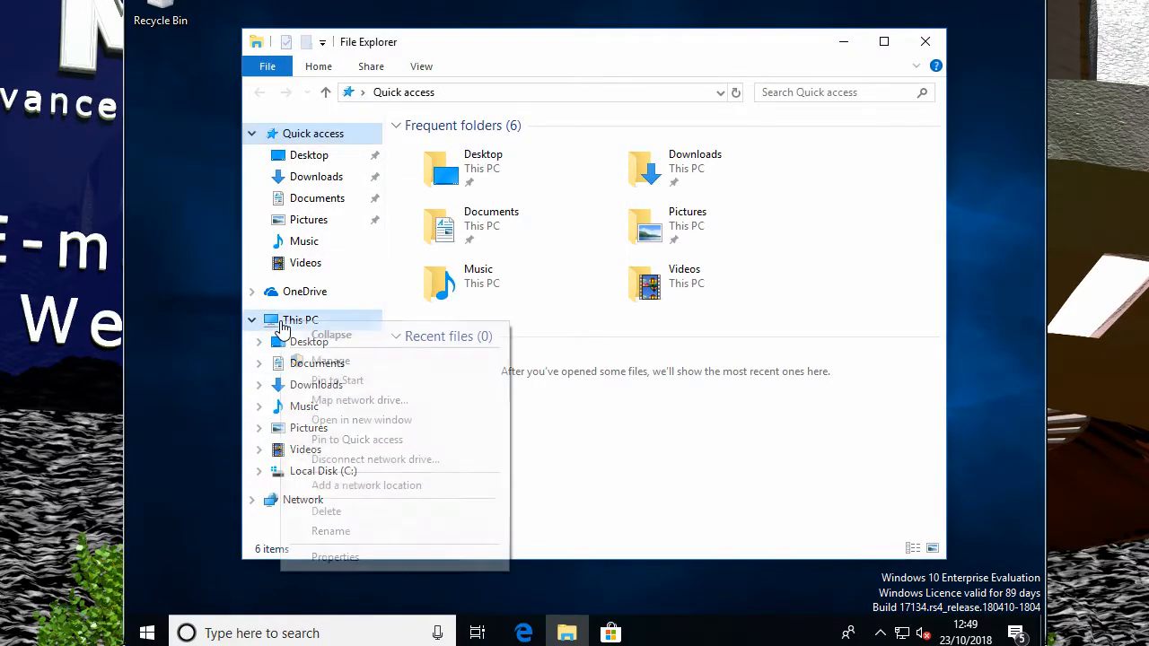
left_click(381, 401)
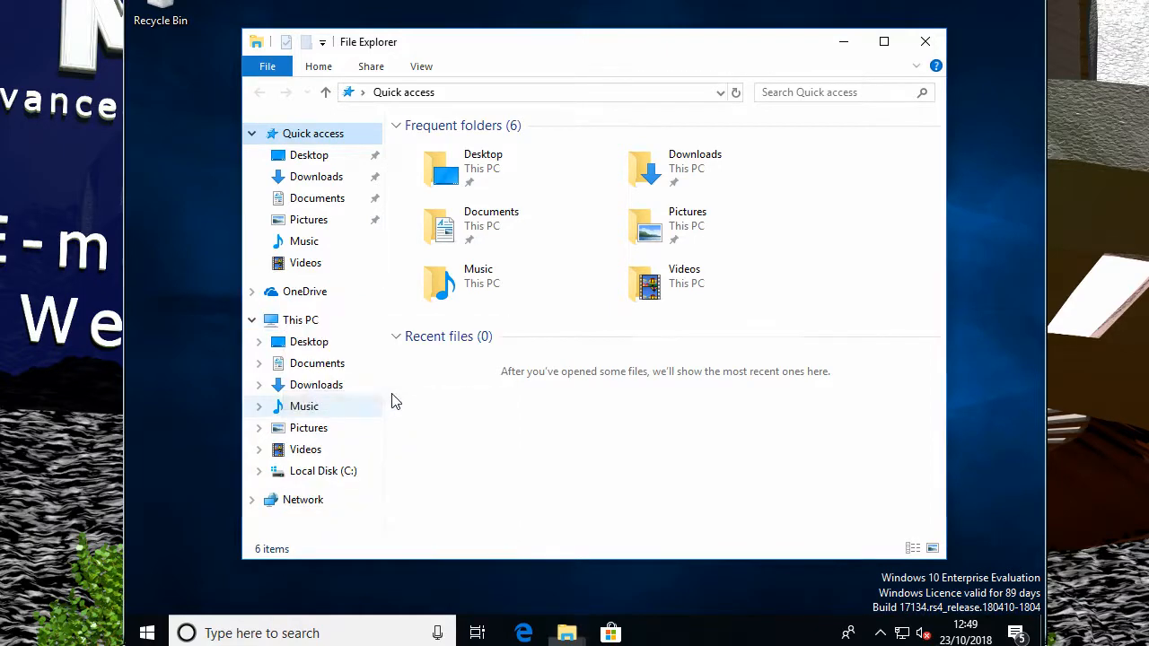
left_click(558, 239)
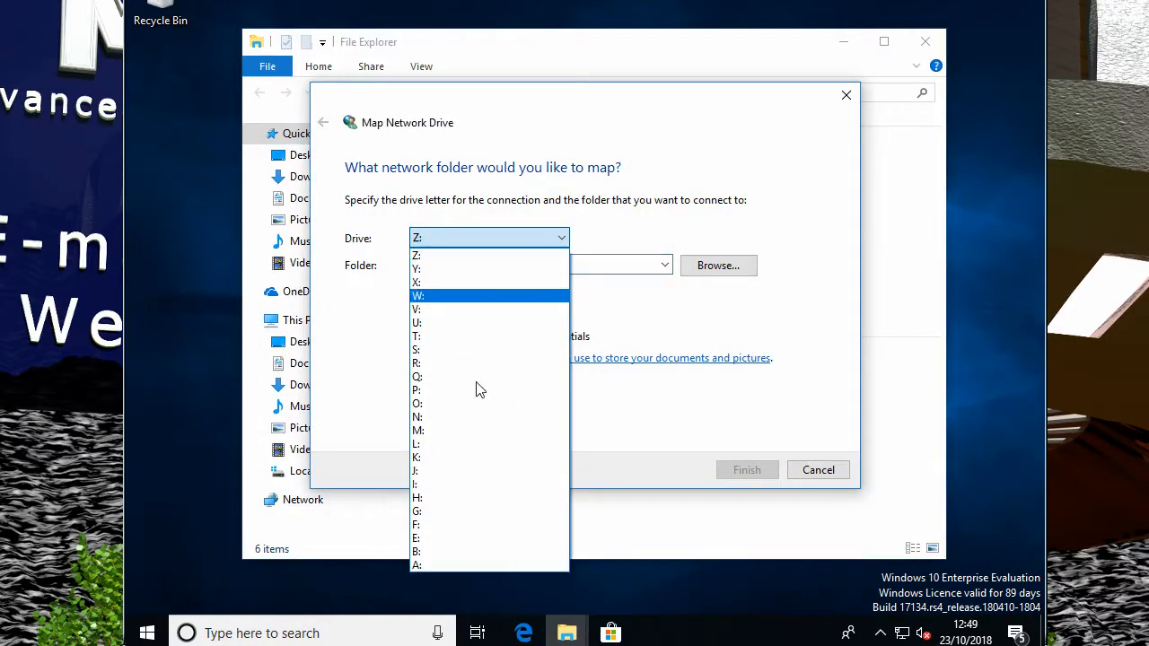
left_click(447, 429)
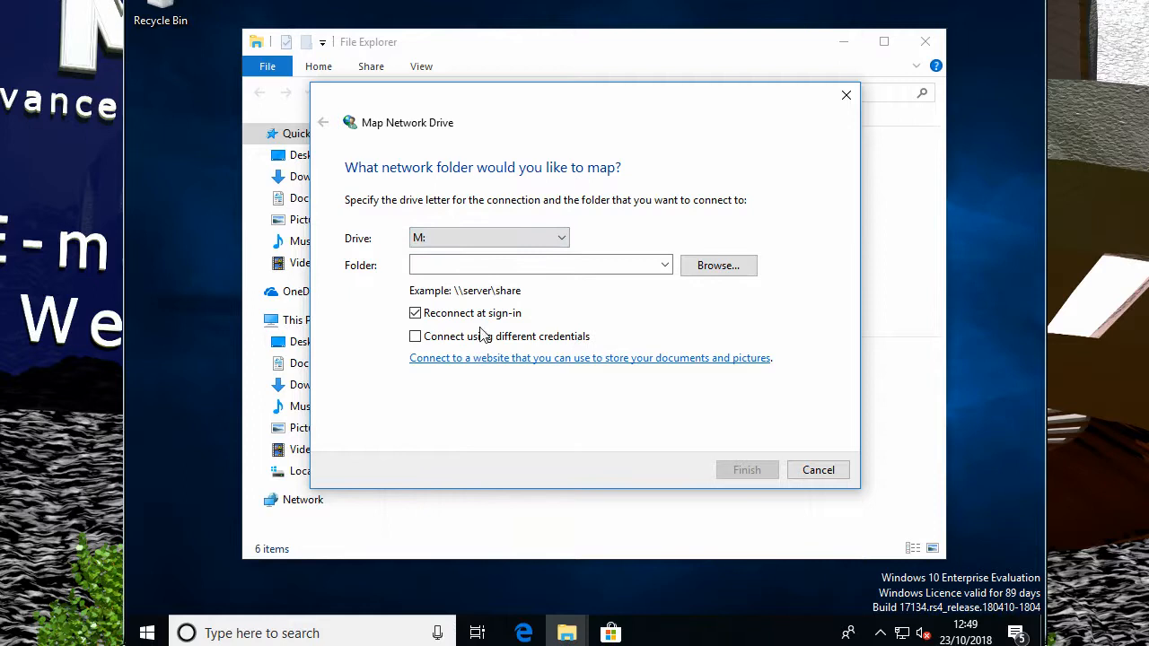
left_click(524, 264)
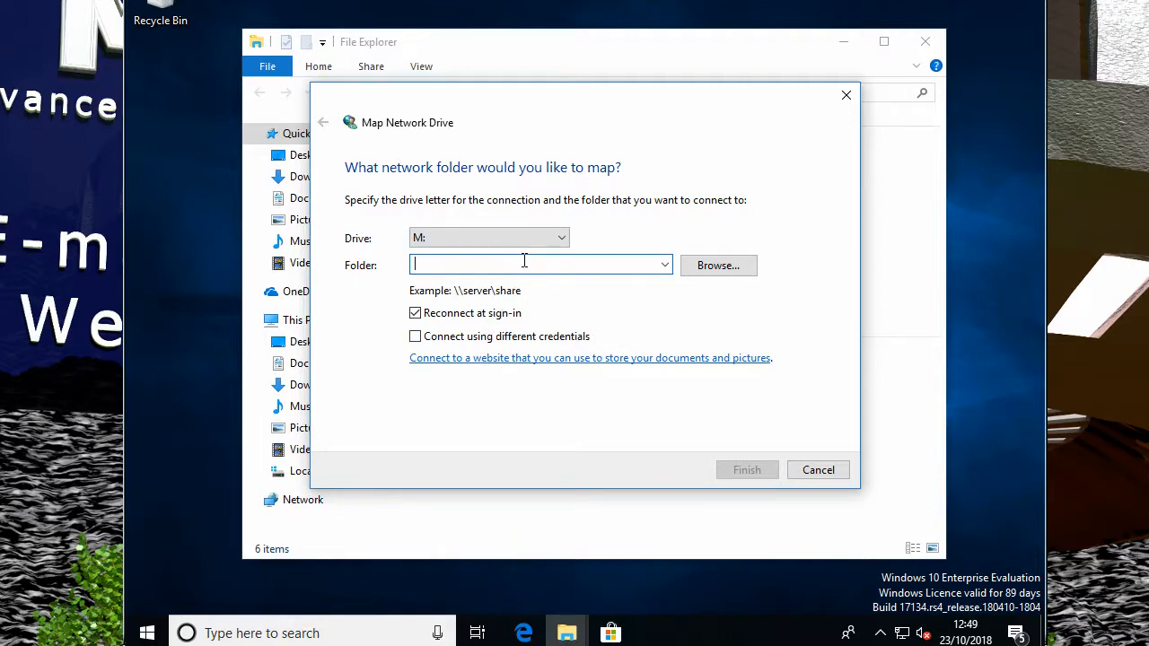
type("\\\\")
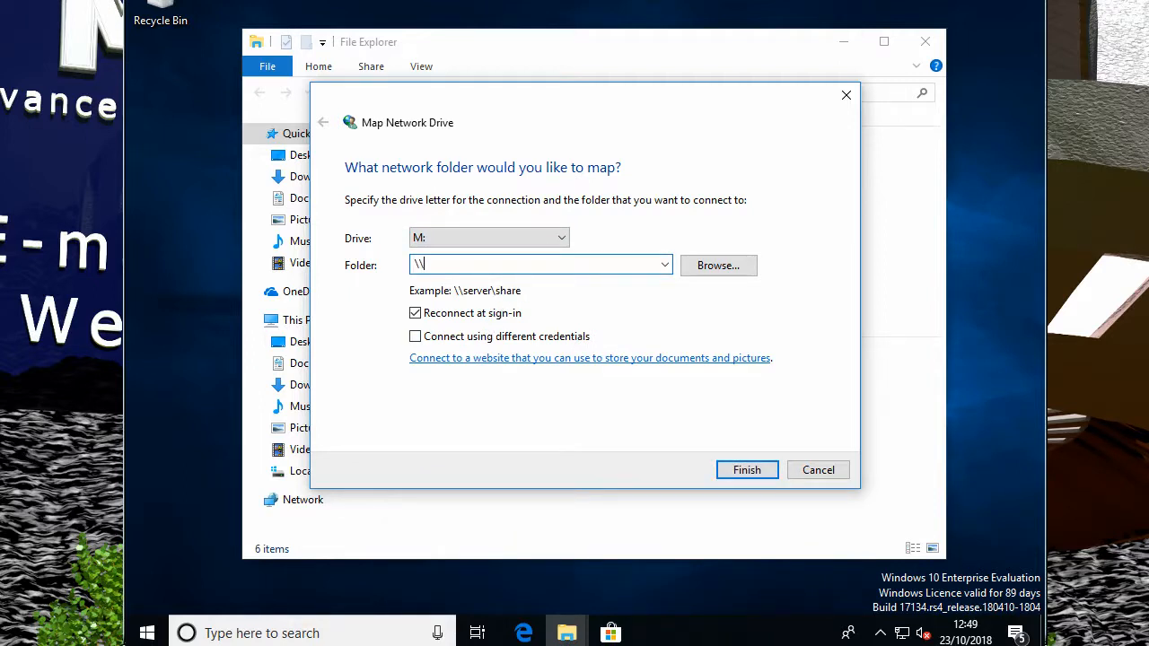
type("192.168.10.15\\Warez")
left_click(741, 471)
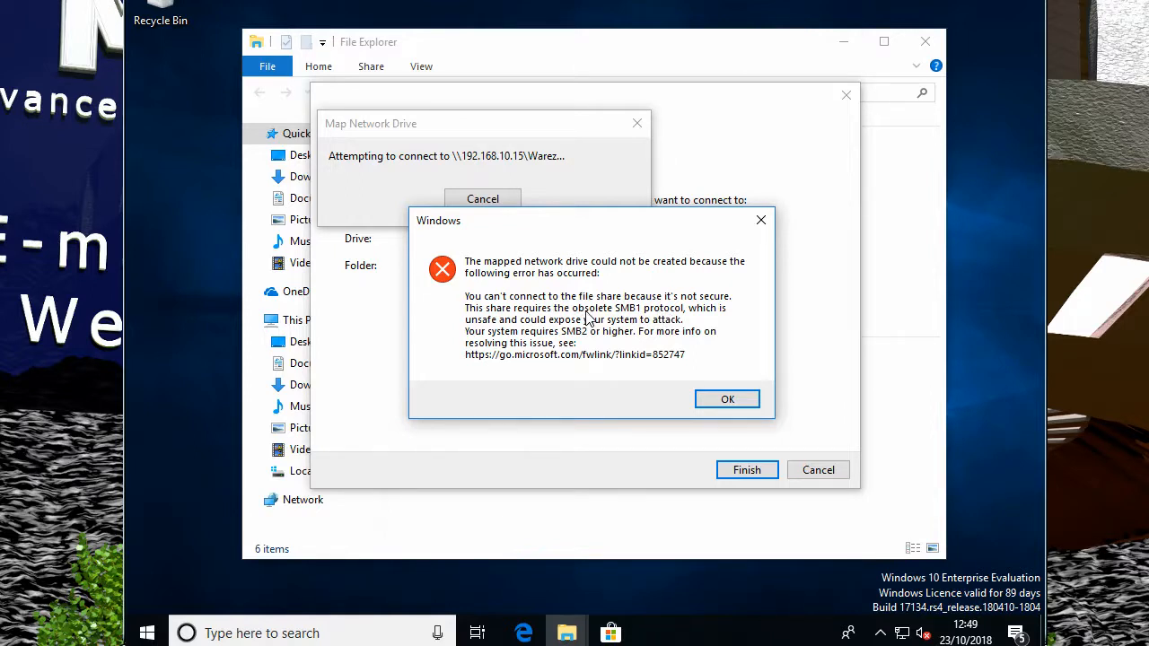
- Acknowledge the SMB1 error and cancel the Map Network Drive wizard
left_click(725, 401)
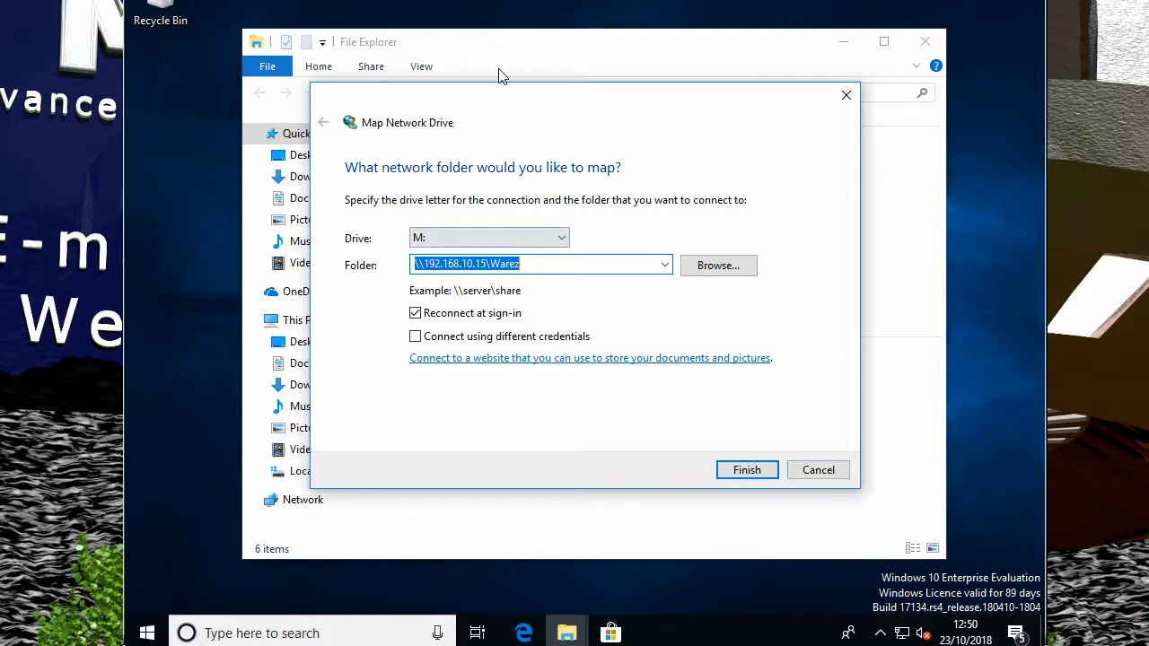
key("Escape")
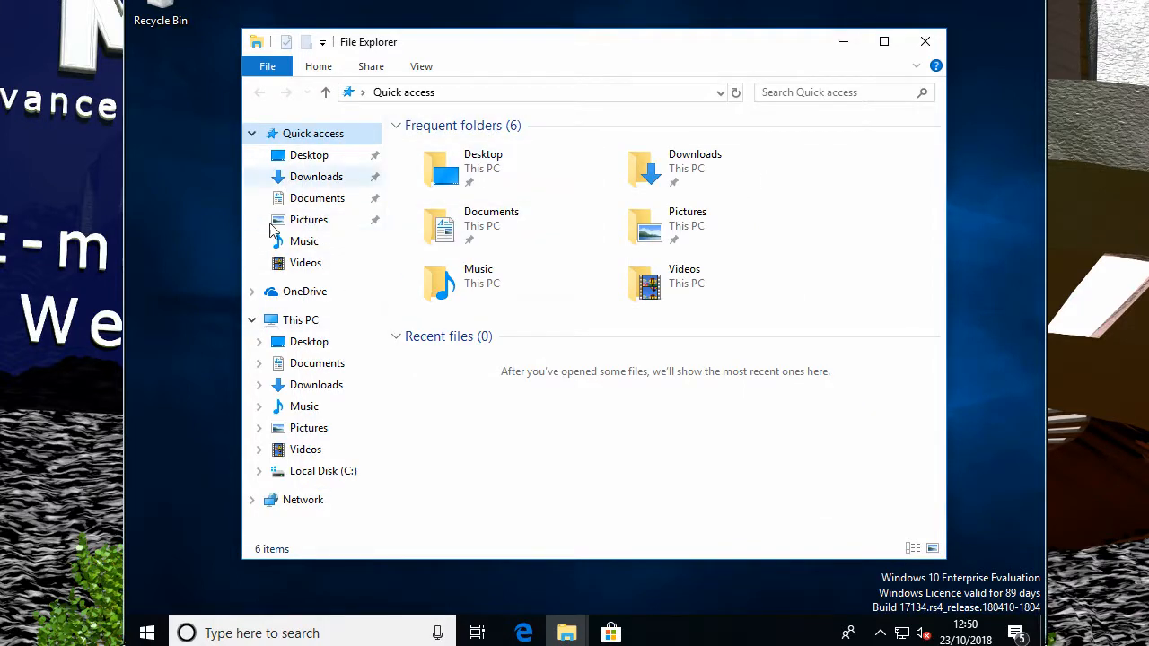
- Open Control Panel via Start search 'co' and uninstall Microsoft OneDrive in Programs and Features, approving UAC
left_click(153, 634)
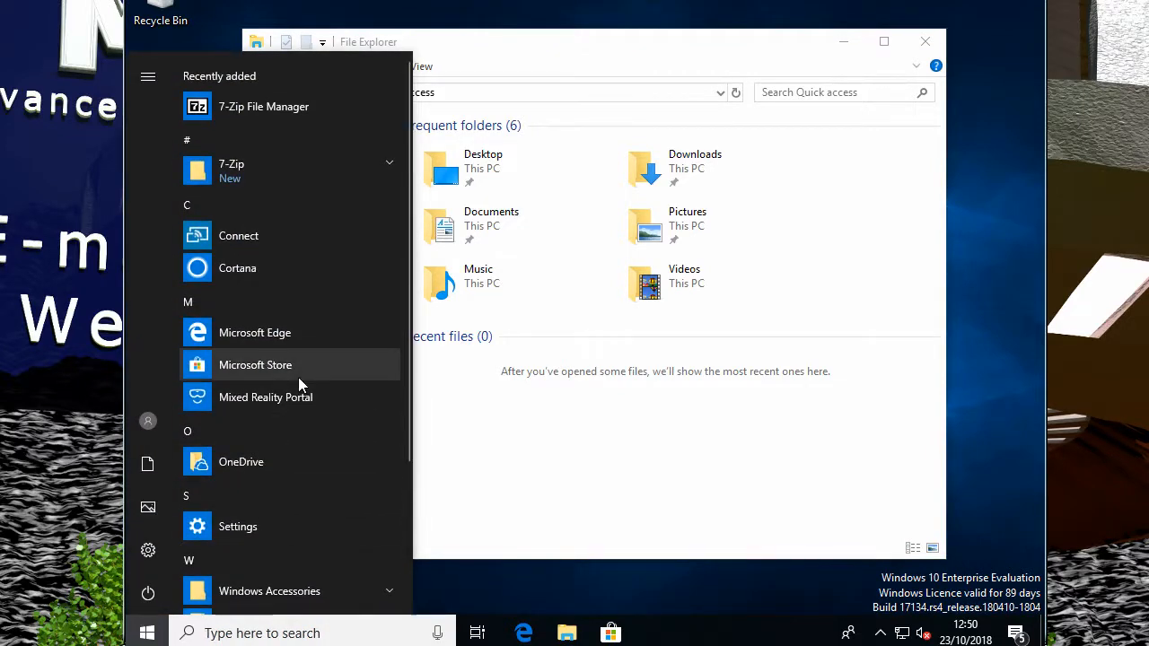
type("co")
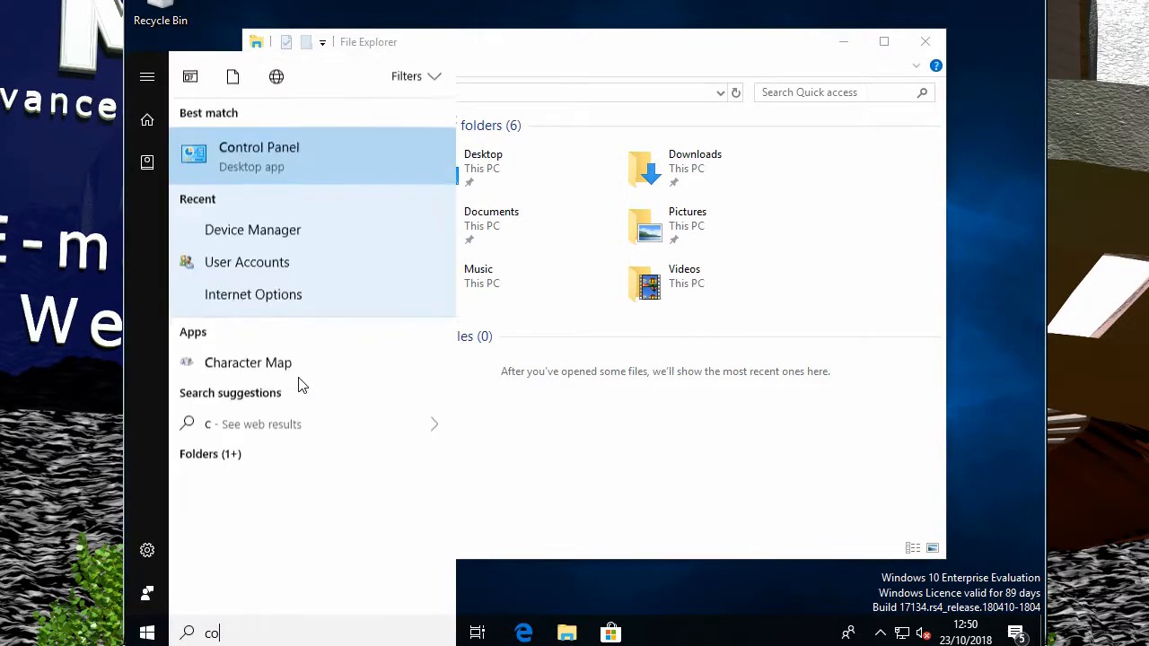
left_click(200, 151)
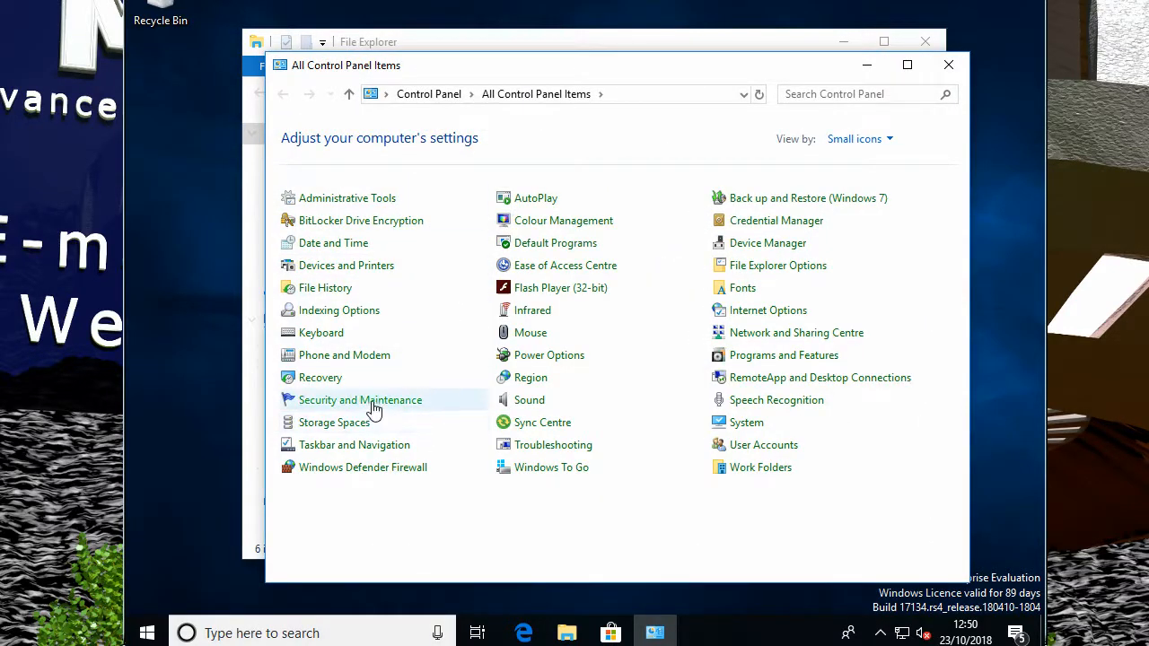
left_click(735, 359)
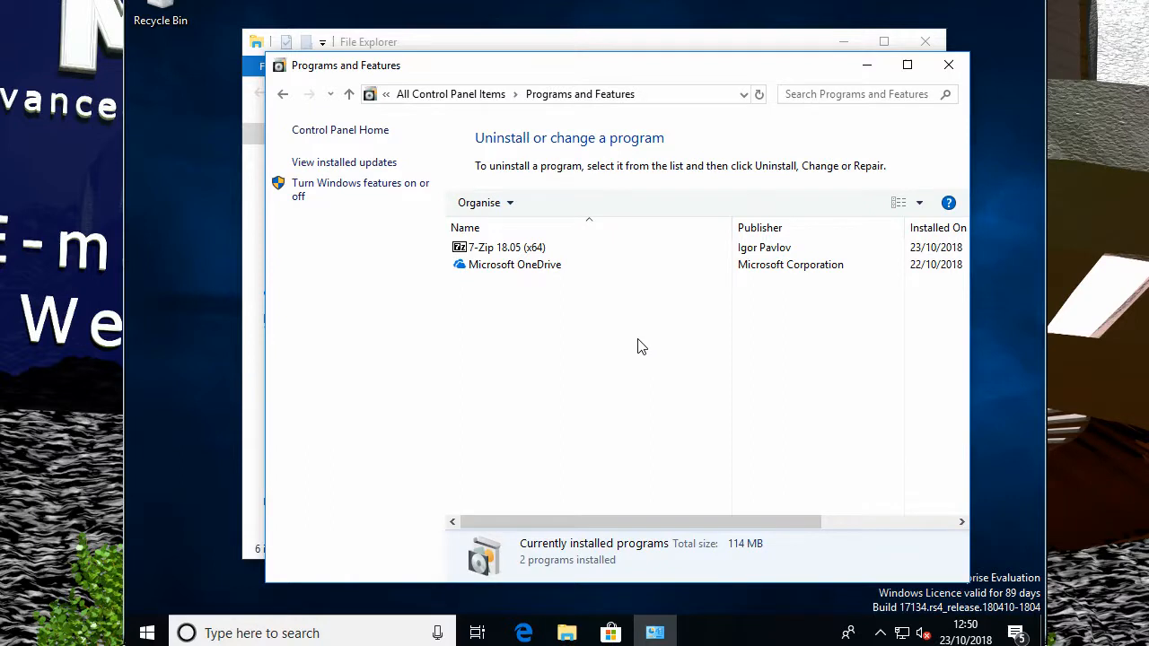
left_click(461, 267)
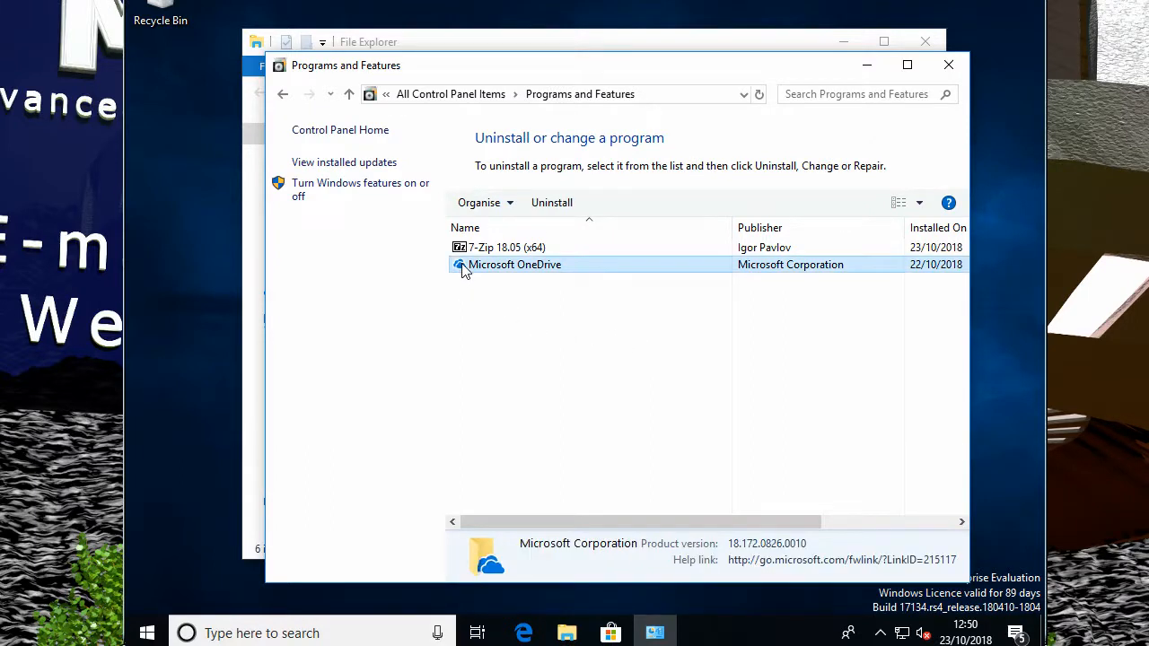
left_click(551, 203)
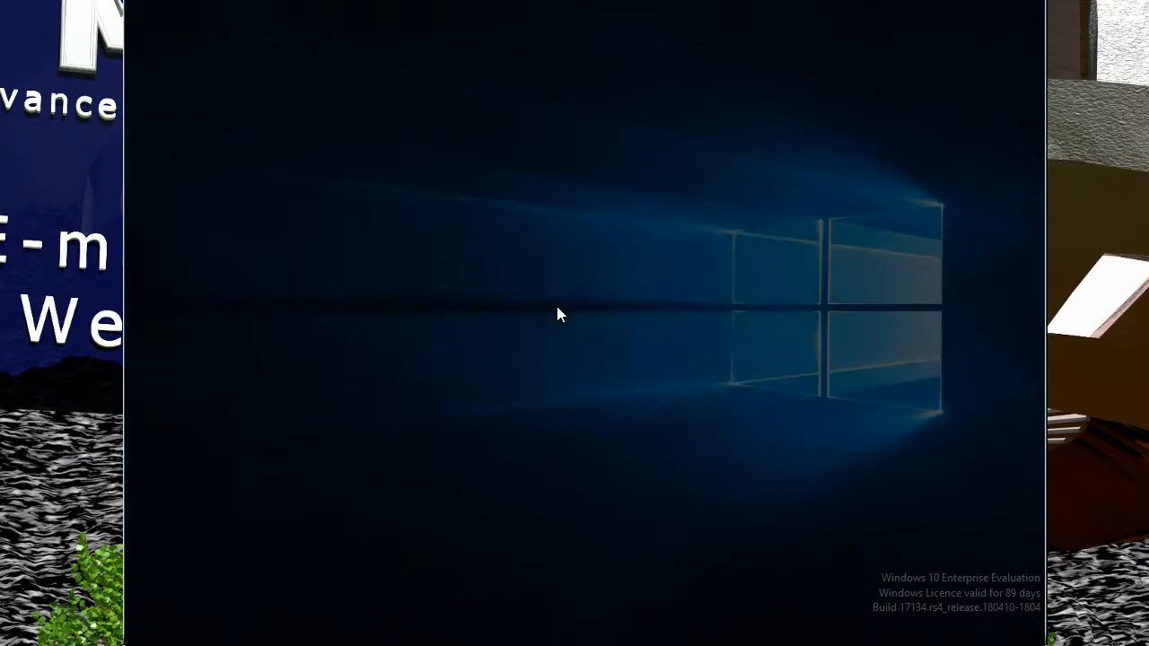
left_click(528, 420)
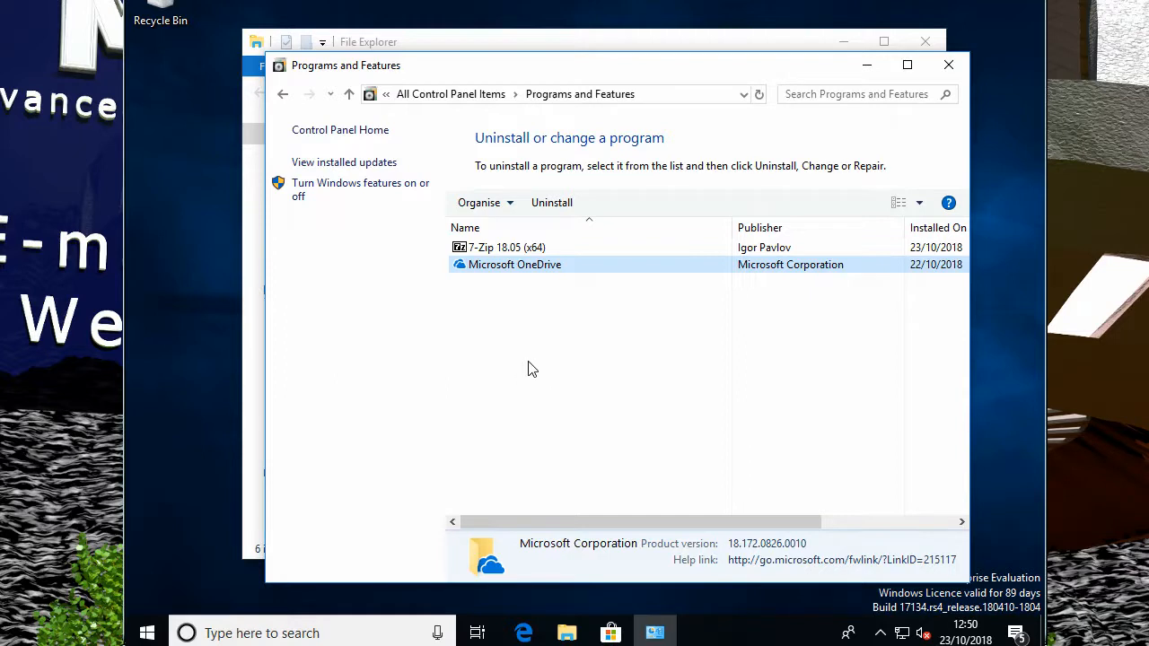
- In Windows Features, enable SMB 1.0/CIFS Client and SMB 1.0/CIFS Server, then apply with OK
left_click(348, 190)
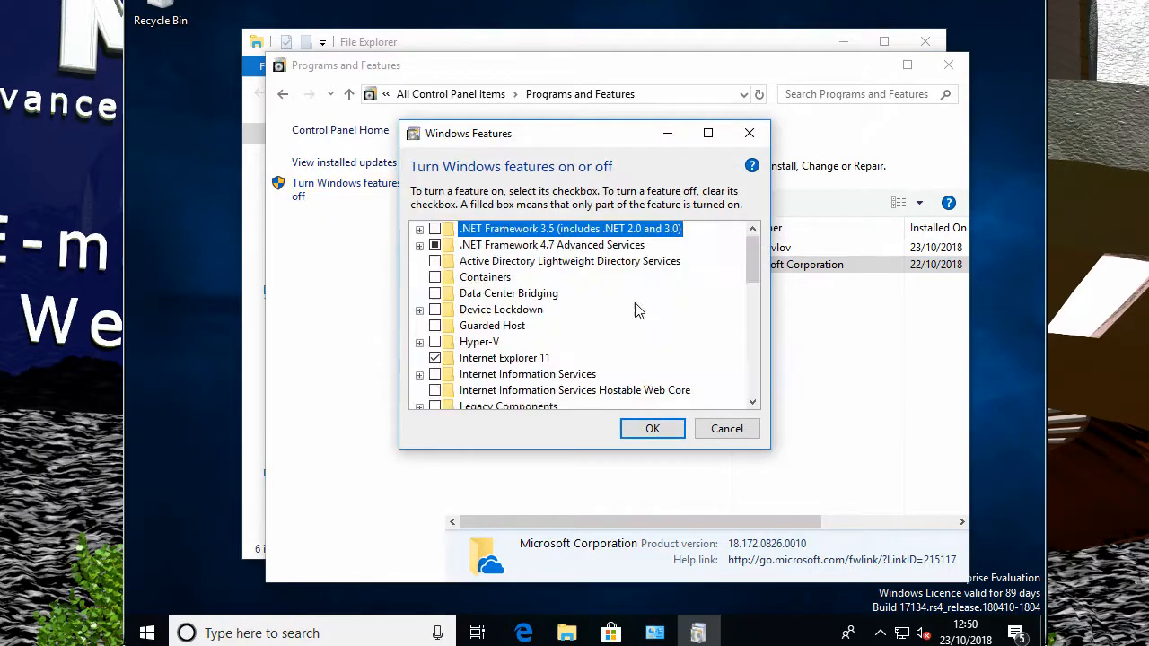
left_click_drag(580, 141, 498, 82)
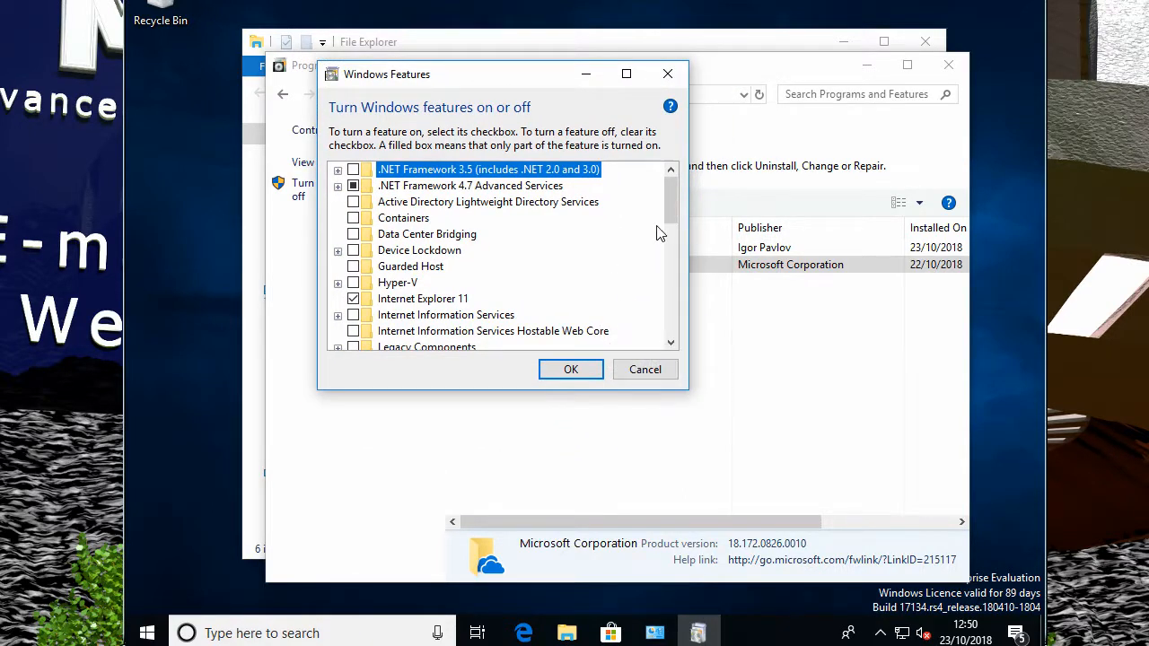
left_click_drag(671, 202, 662, 292)
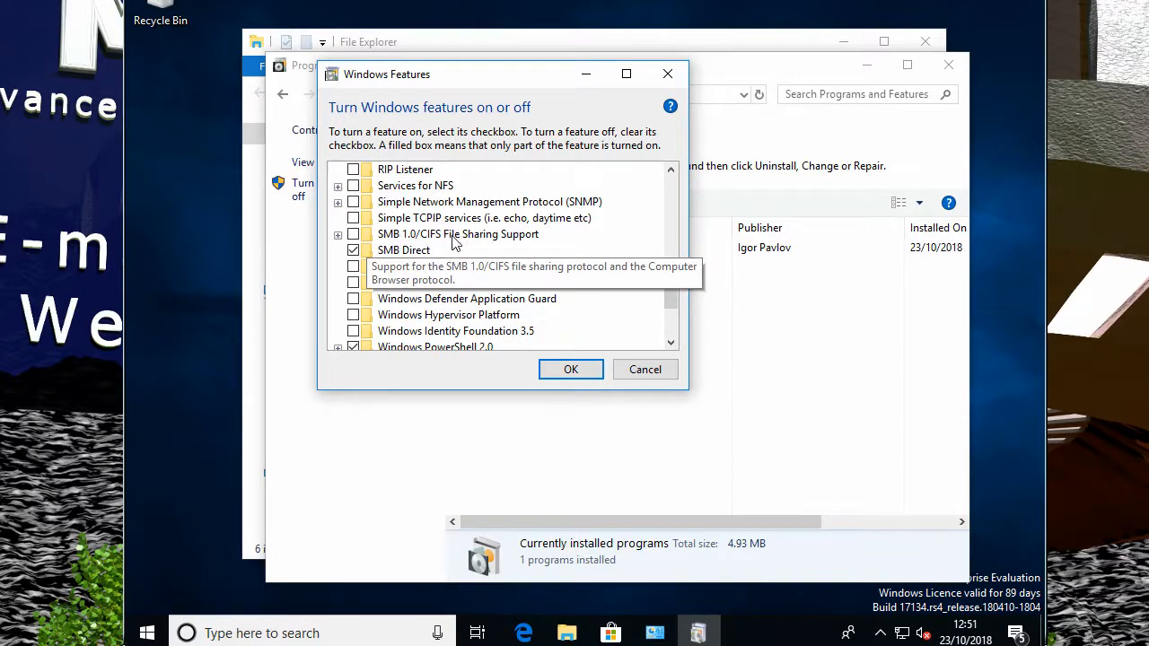
left_click(337, 235)
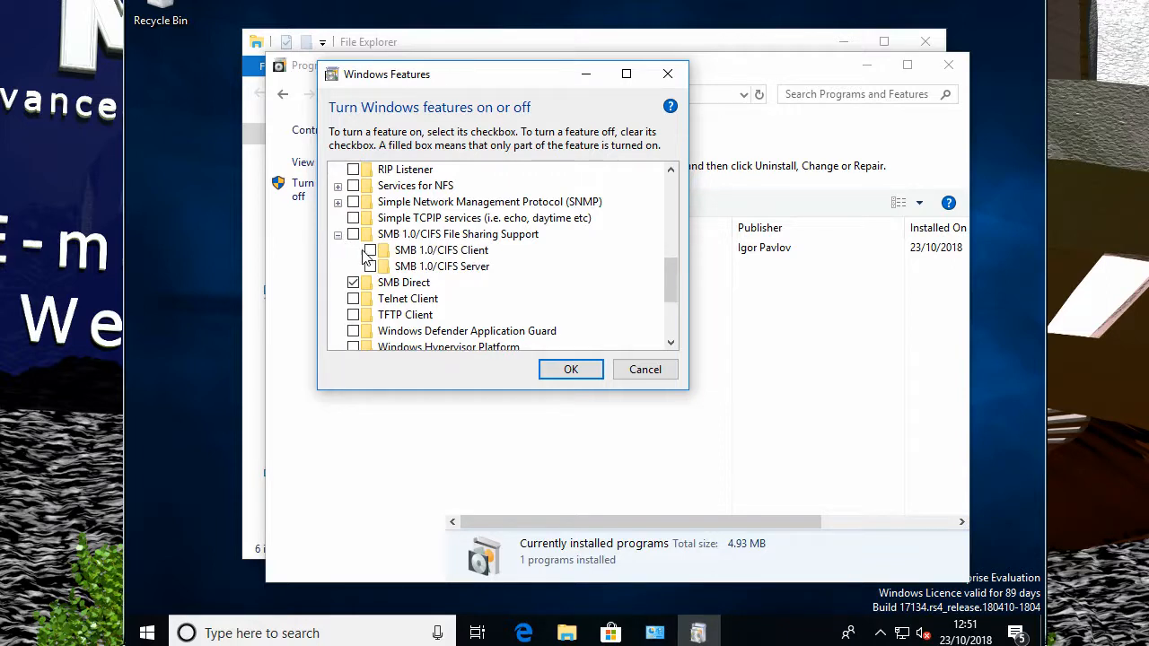
left_click(371, 252)
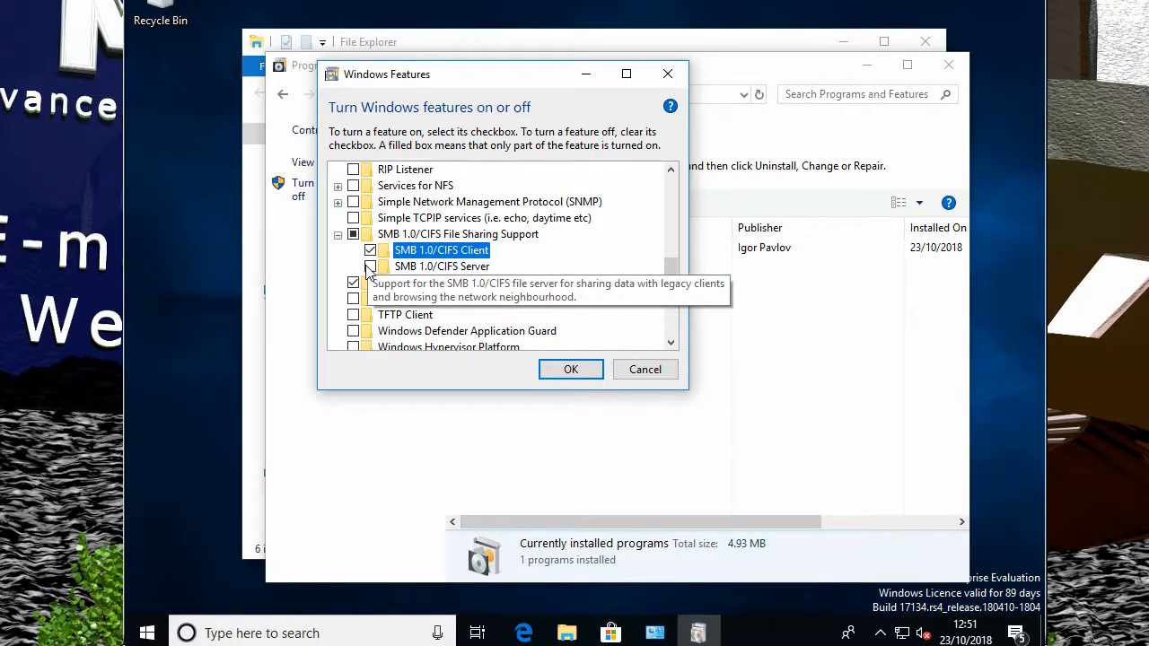
left_click(370, 266)
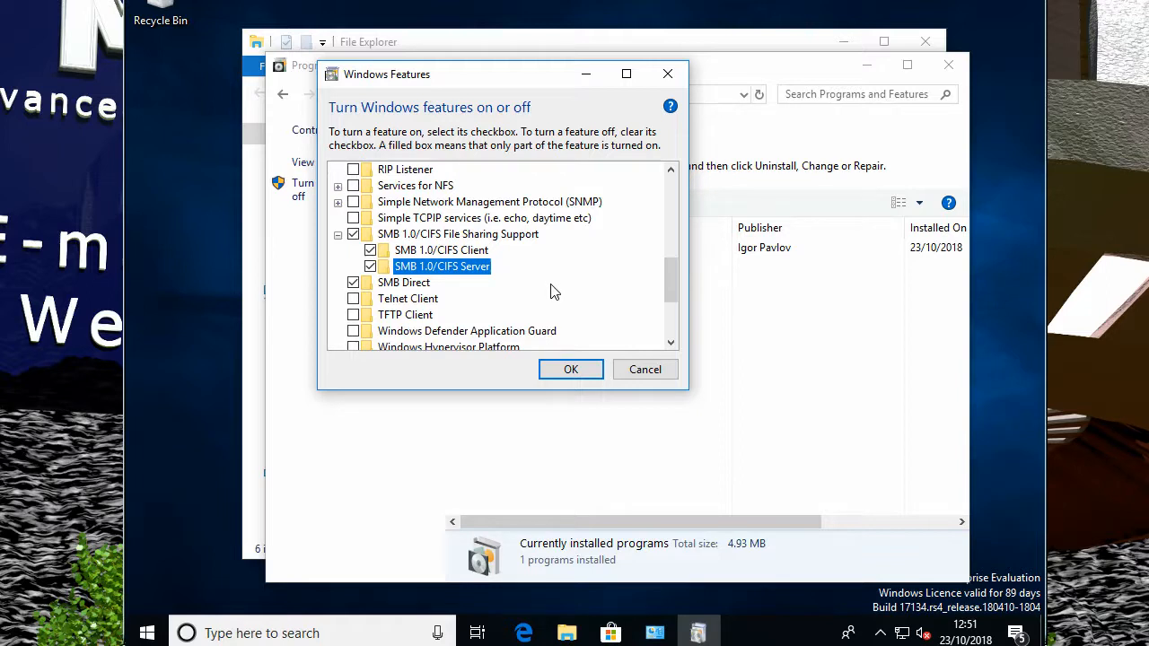
left_click(567, 376)
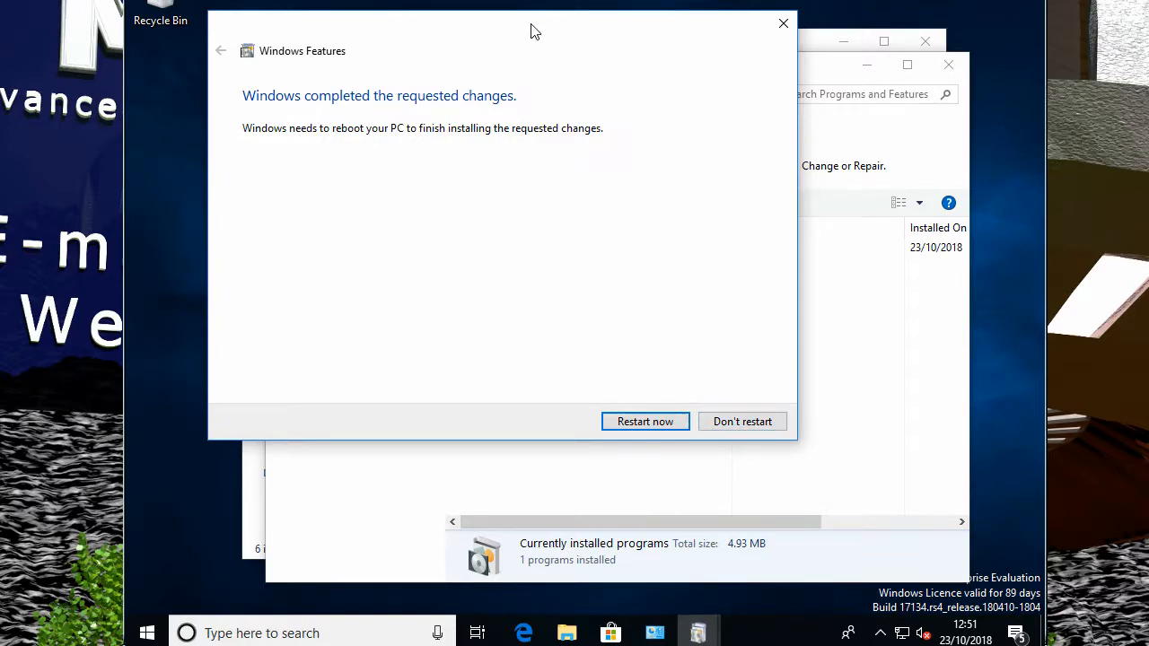
- Close Programs and Features and choose Restart now to finish installing the SMB features
left_click_drag(533, 31, 742, 192)
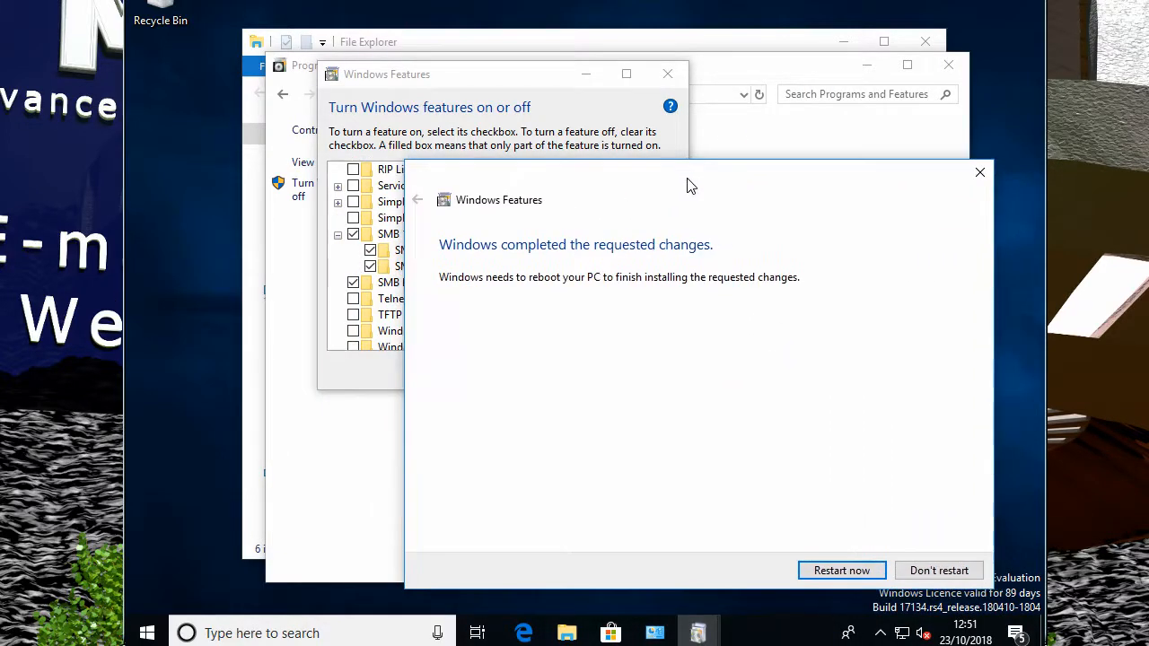
left_click(300, 405)
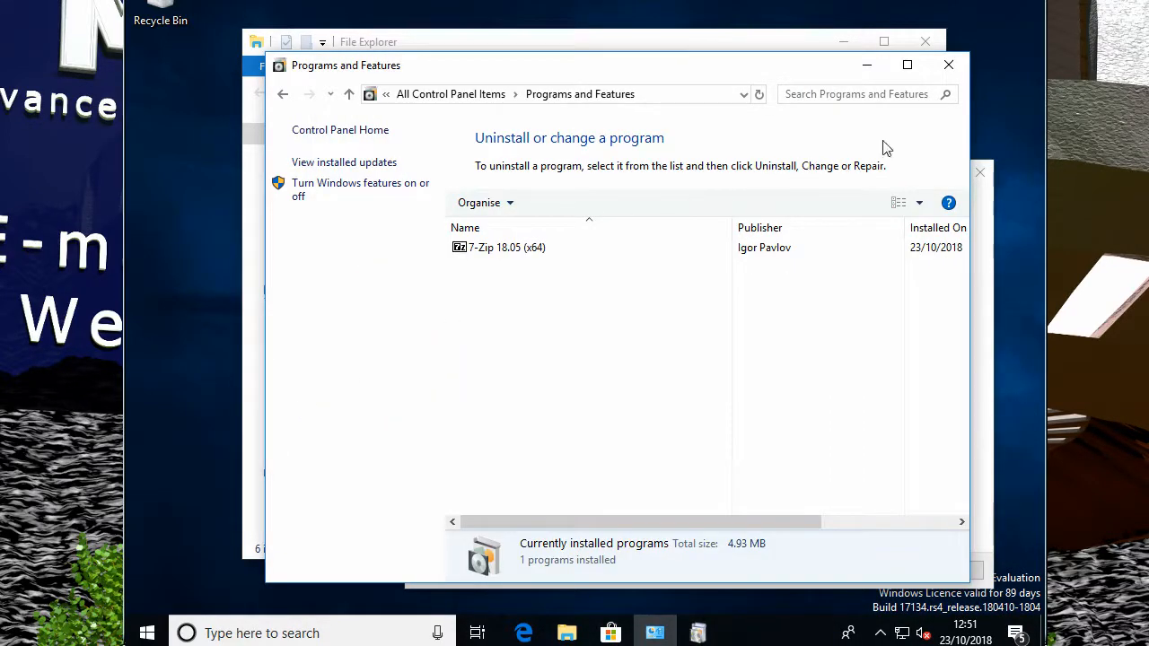
left_click(949, 64)
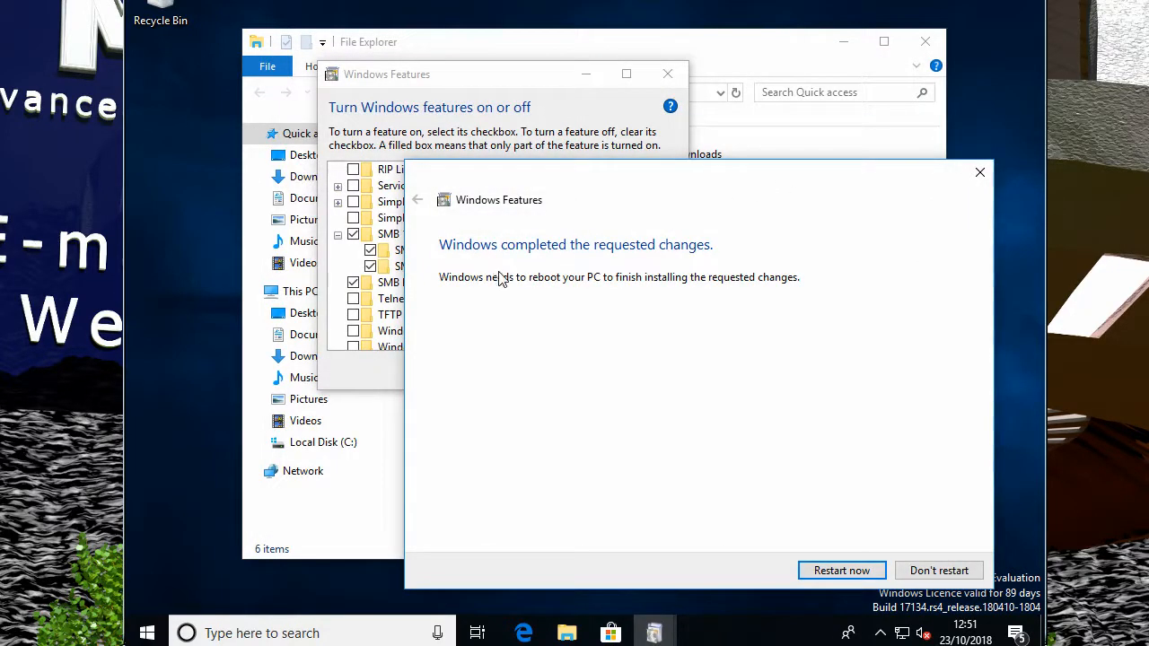
left_click(847, 572)
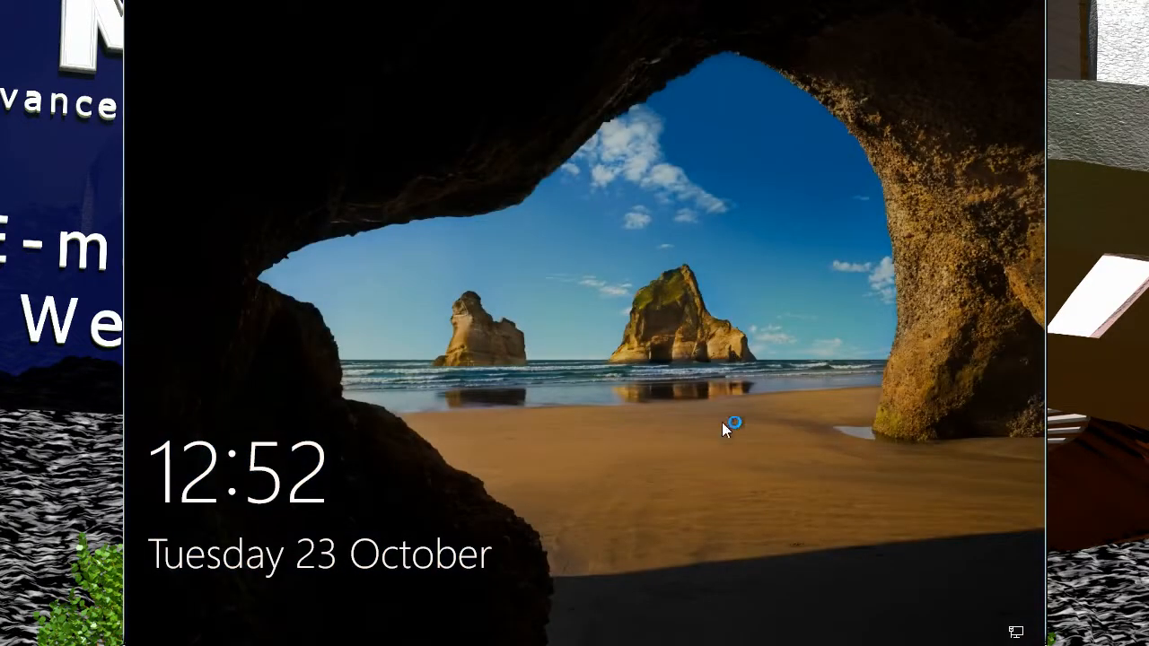
- Get past the lock screen and sign back in with the account password
left_click(700, 454)
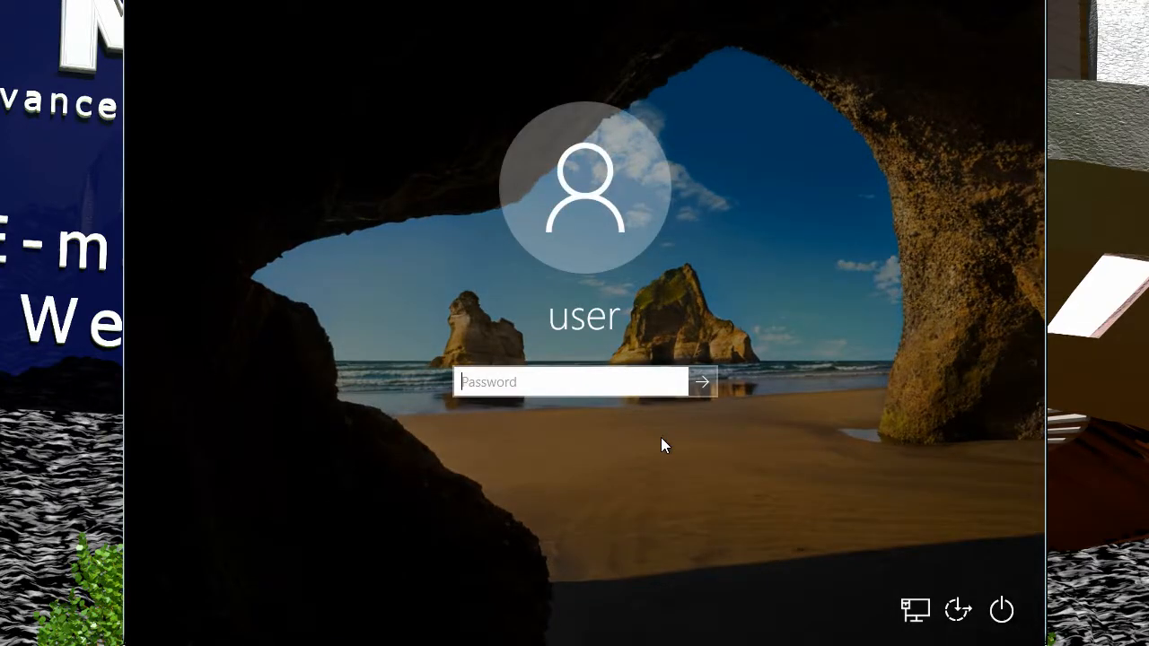
type("1234")
key("Return")
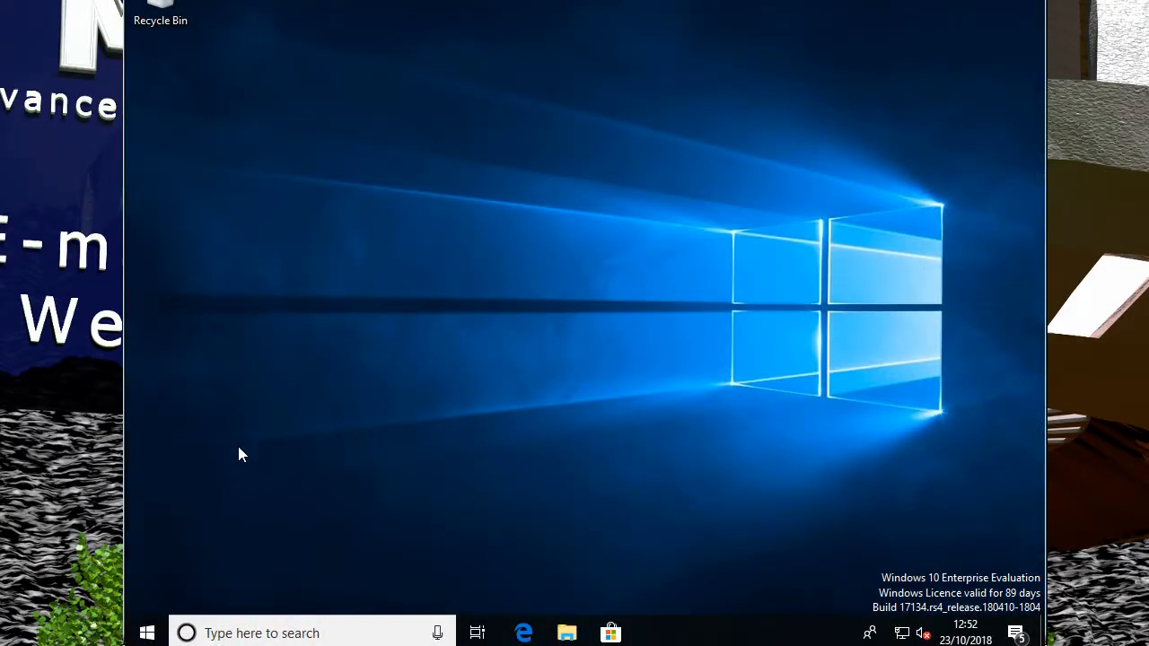
- Open Map network drive from This PC in File Explorer and choose drive letter M:
left_click(566, 632)
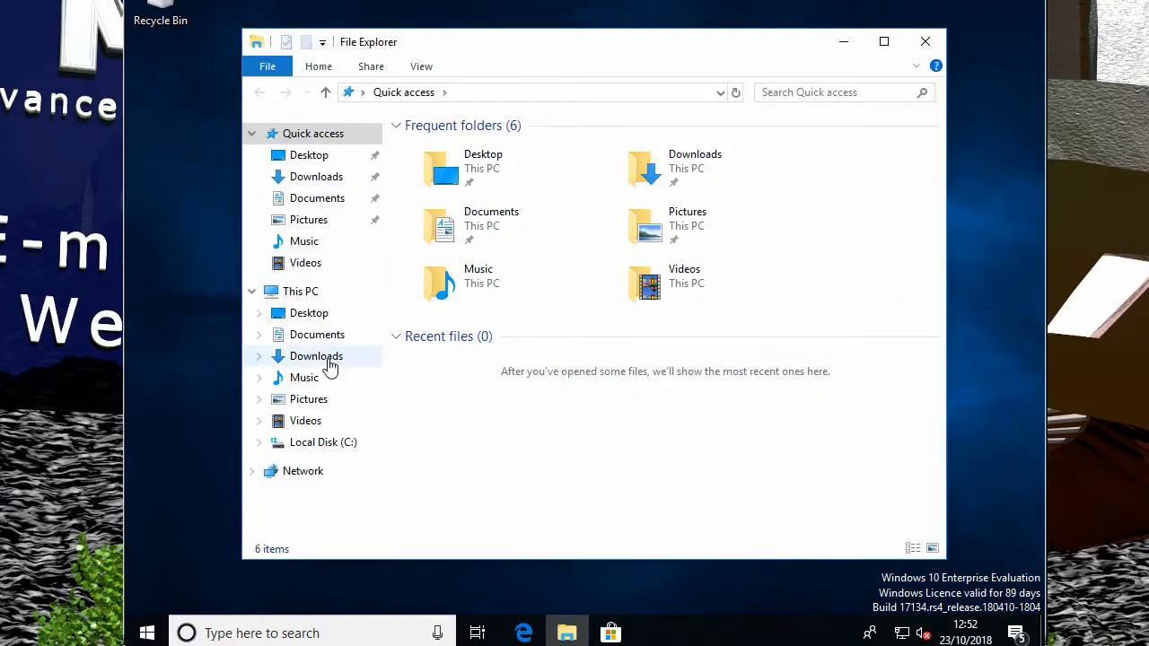
right_click(302, 292)
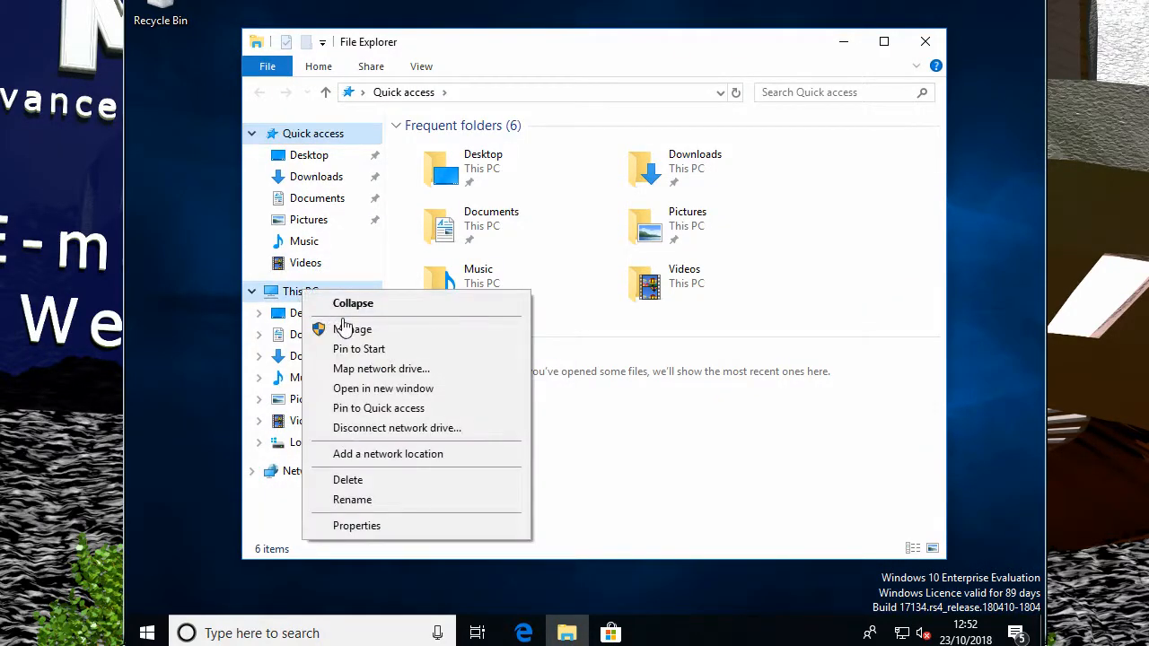
left_click(364, 370)
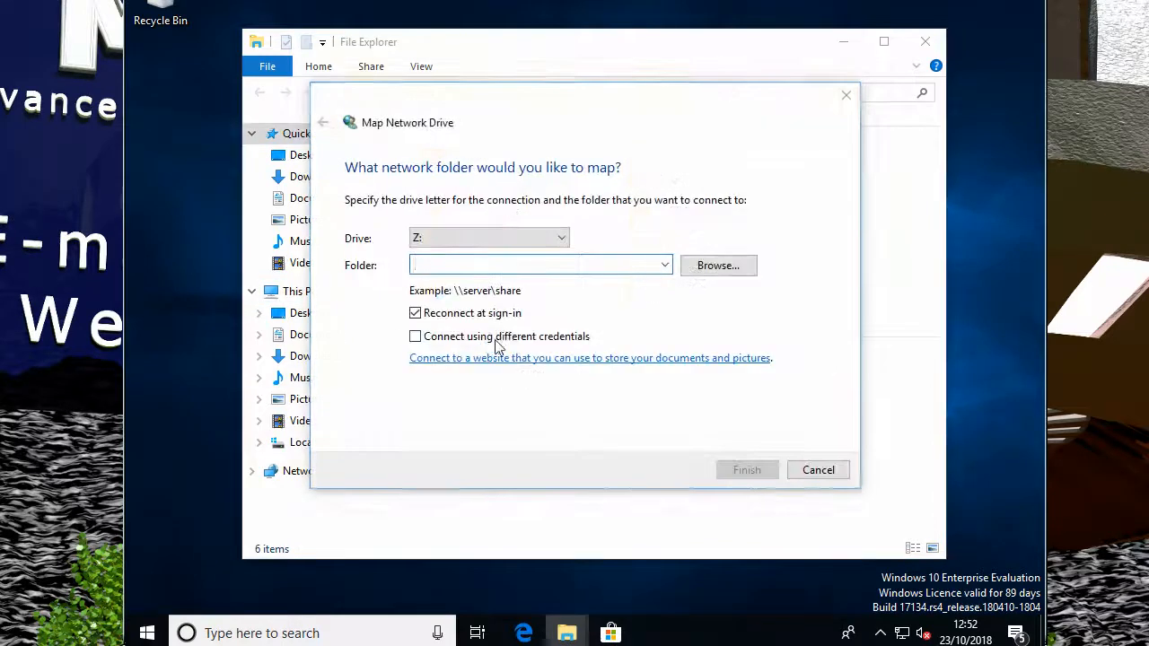
left_click(558, 238)
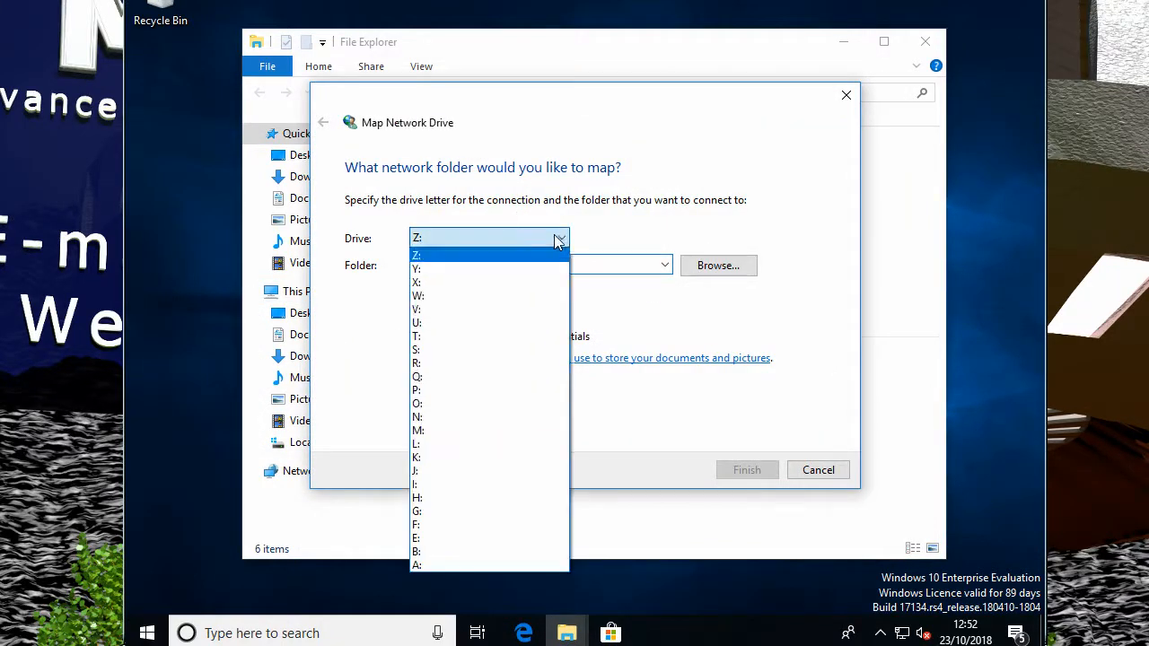
left_click(461, 431)
- Enter \\192.168.10.15\Warez as the folder and finish the mapping
left_click(488, 266)
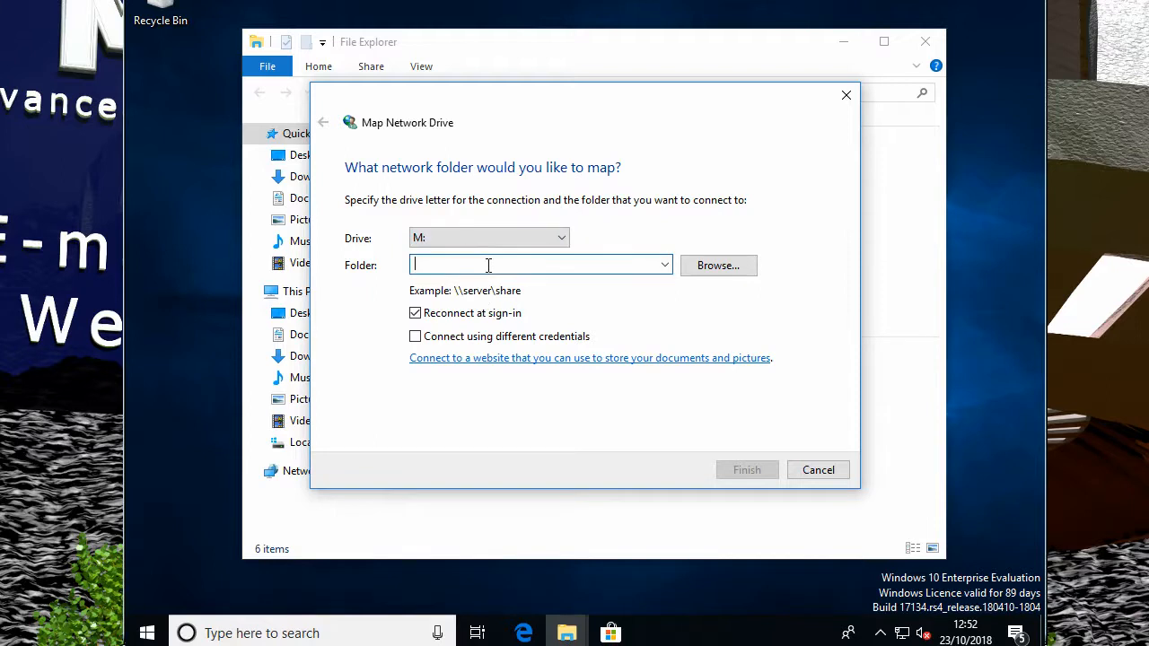
type("\\\\")
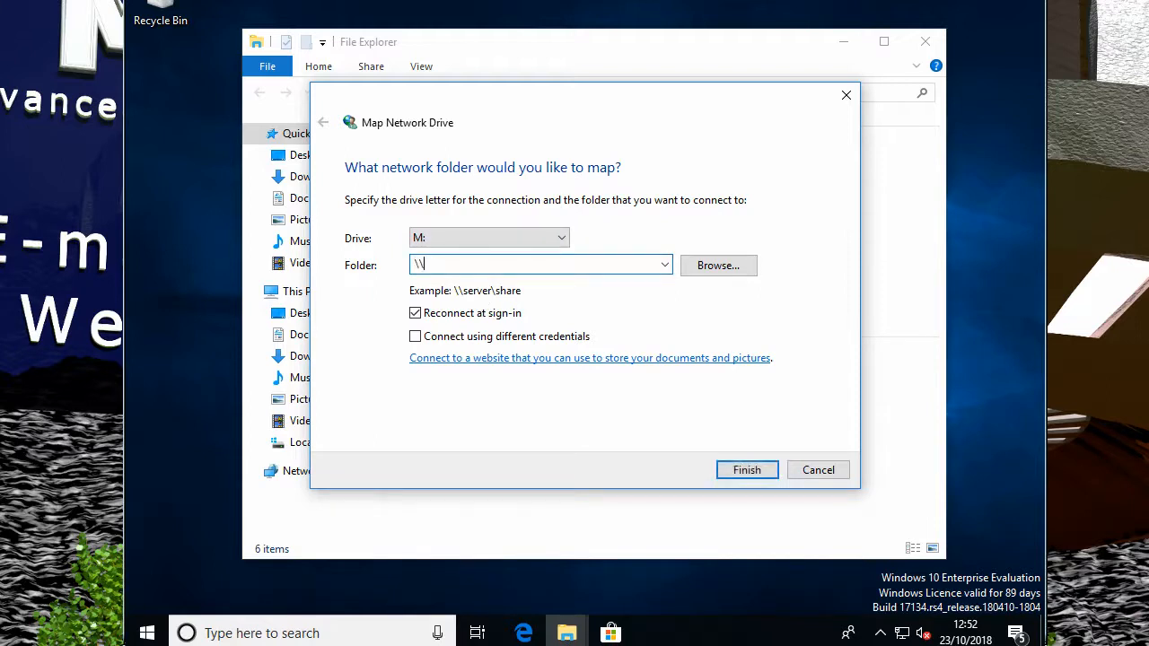
left_click(664, 265)
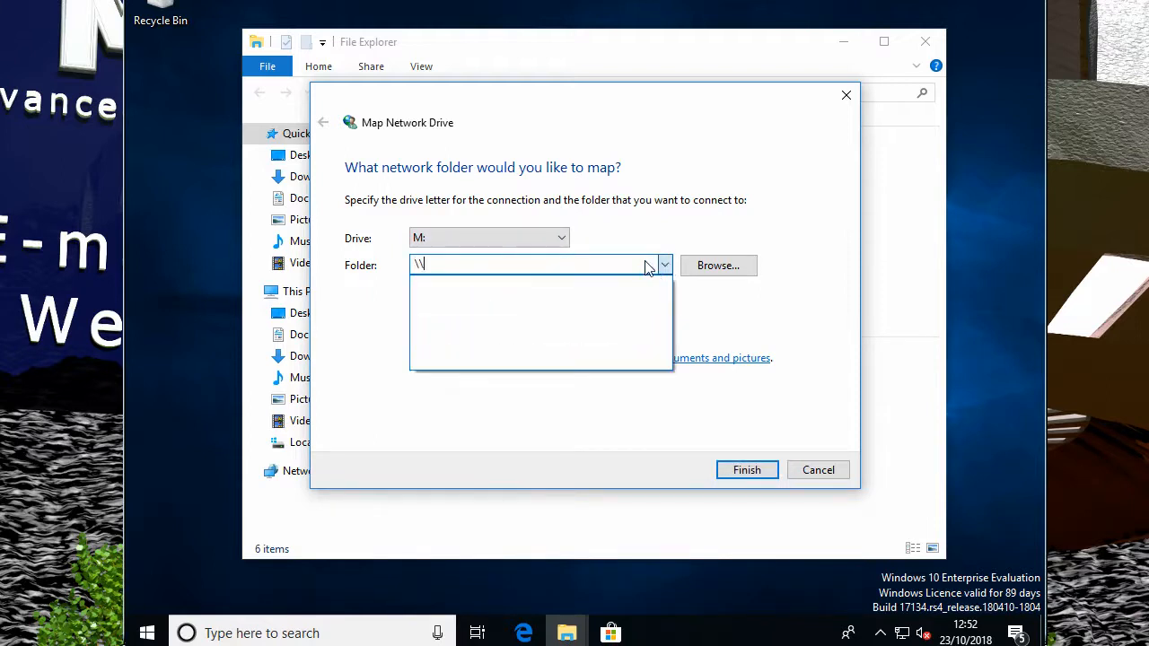
left_click(505, 264)
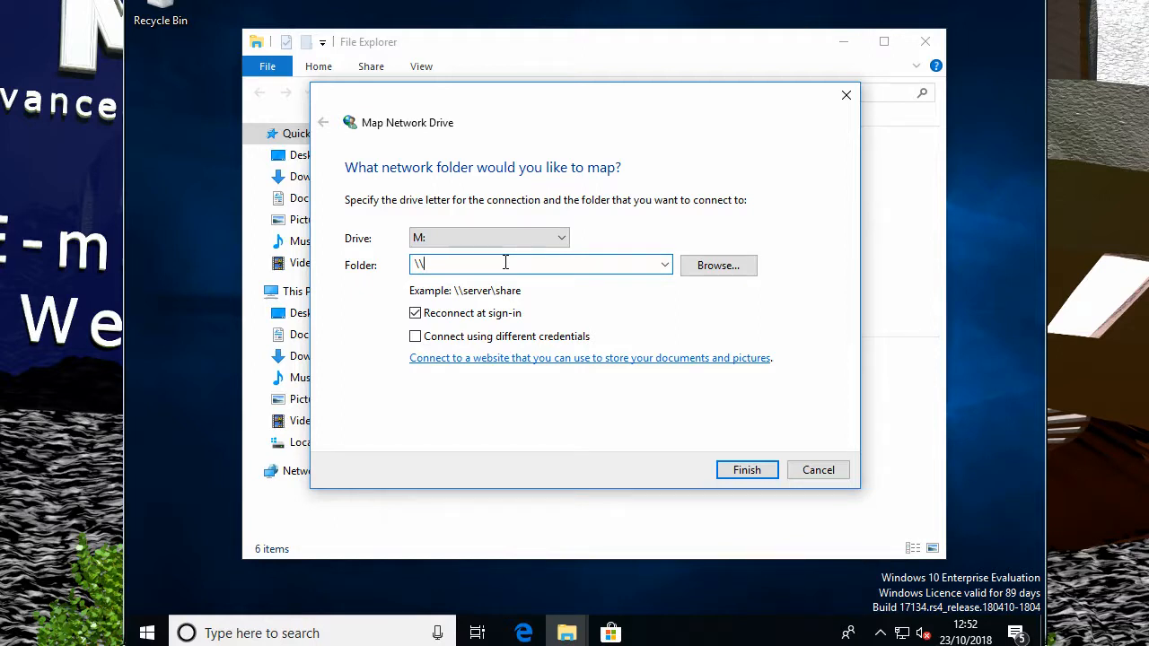
type("192.168.10.15\\Warez")
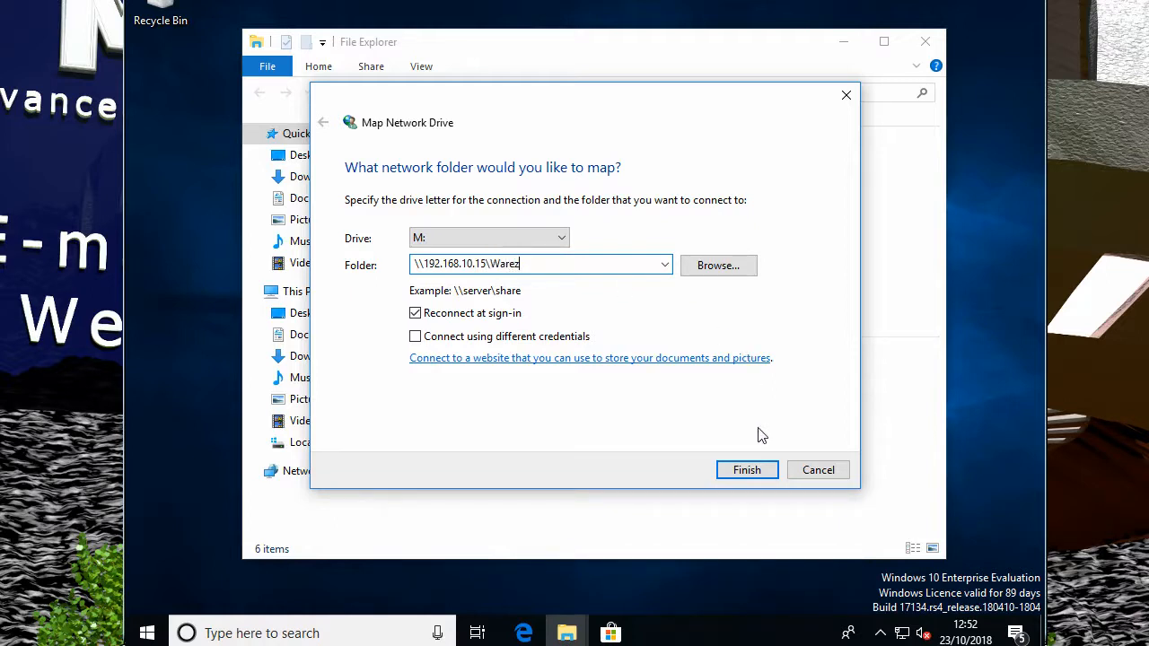
left_click(745, 470)
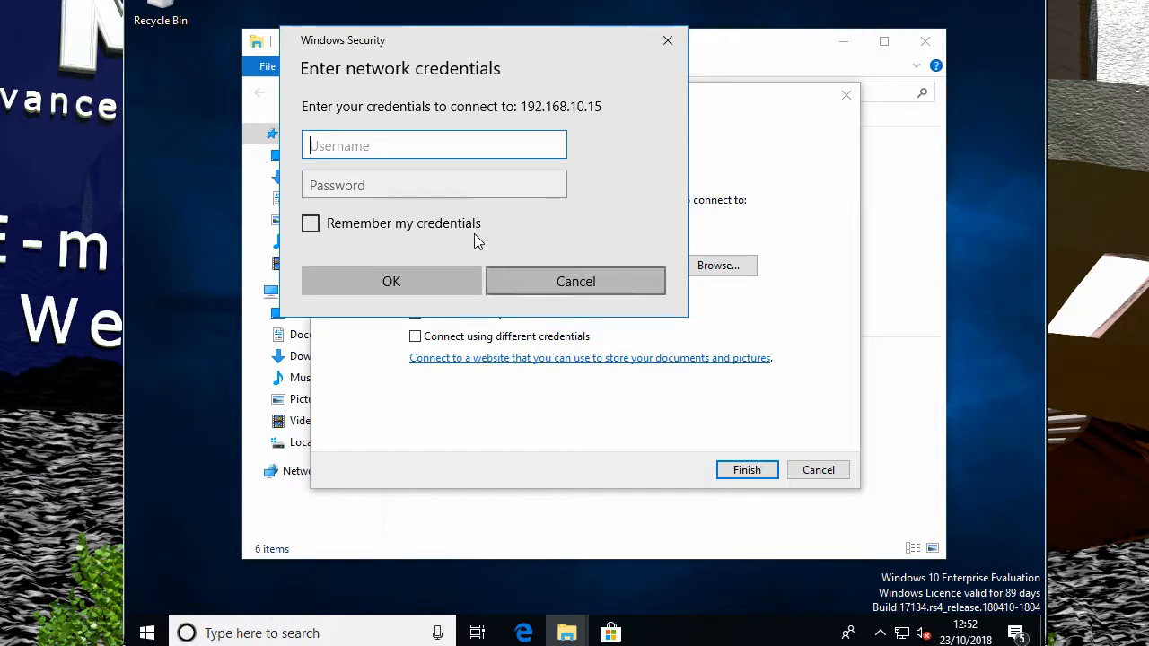
- Enter the share's username and password, tick Remember my credentials, and submit
type("mike")
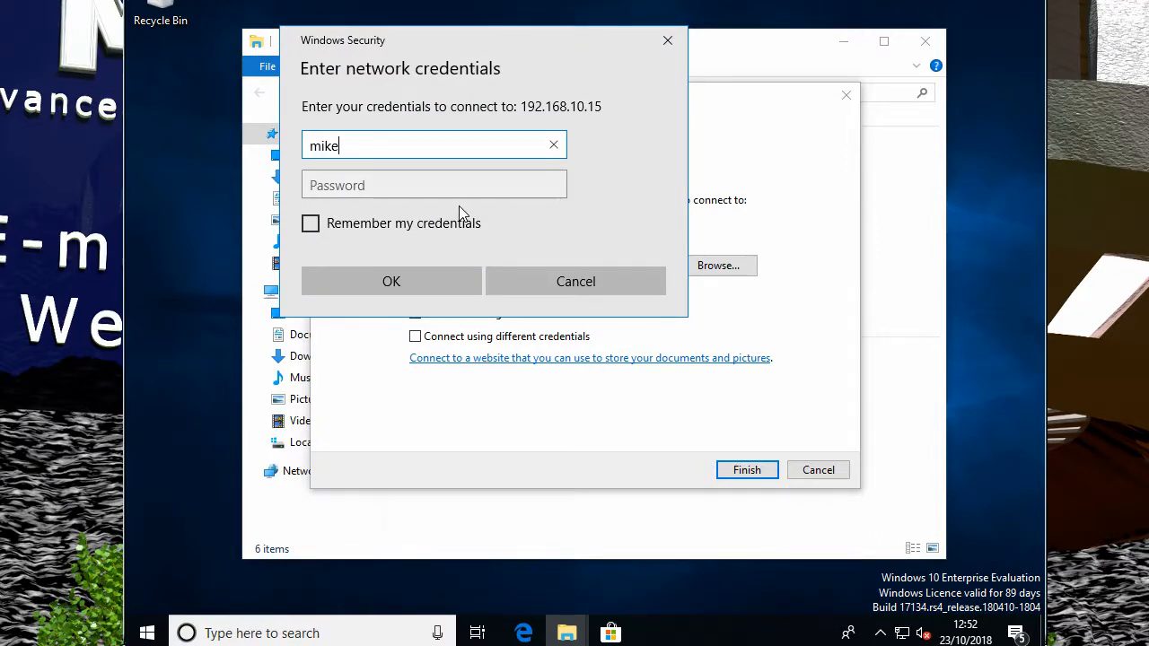
key("Tab")
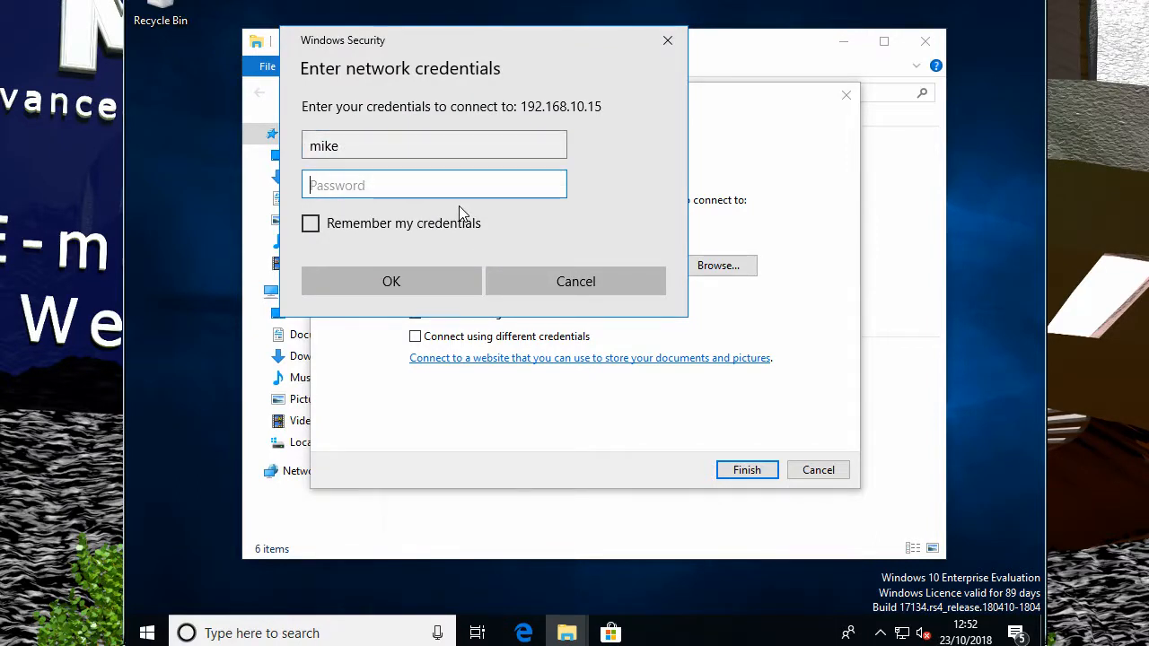
type("****")
left_click(408, 234)
left_click(407, 275)
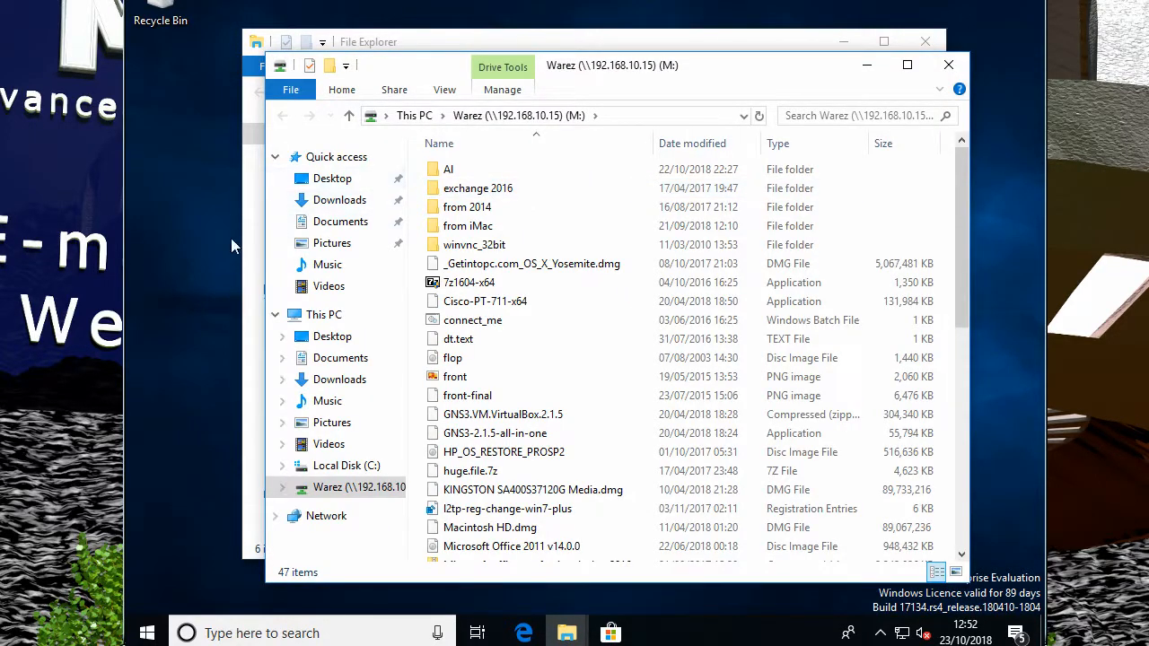
- Bring the Quick access File Explorer window to the front, showing Warez (M:) under This PC, and nudge it up-left
left_click(255, 253)
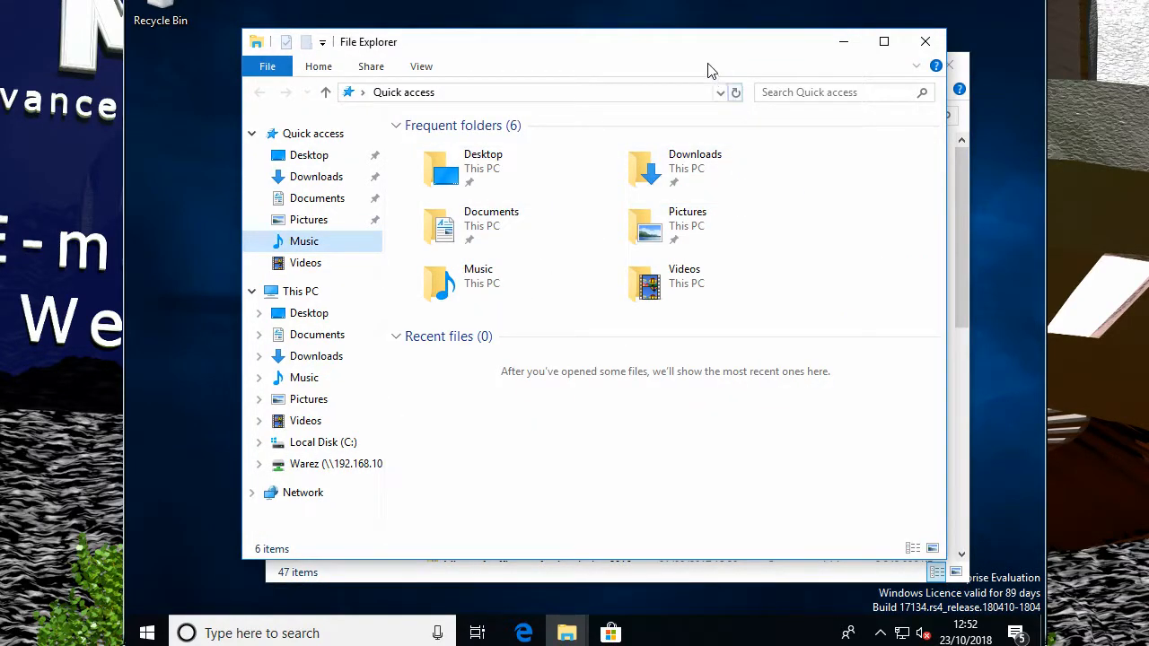
left_click_drag(685, 43, 669, 36)
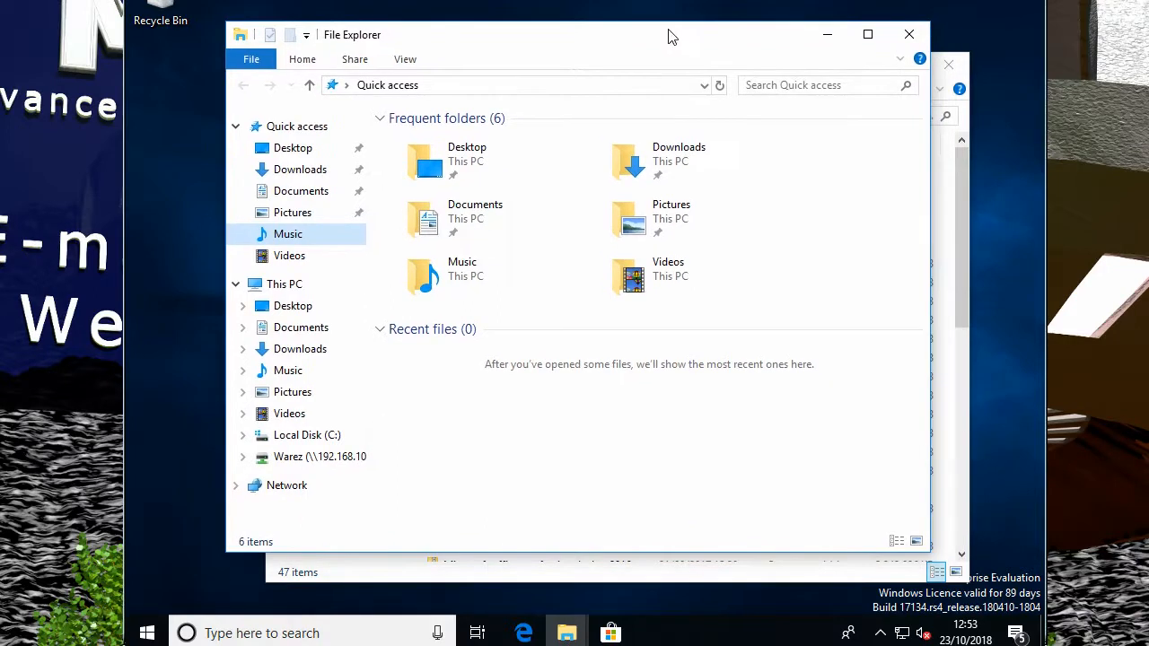